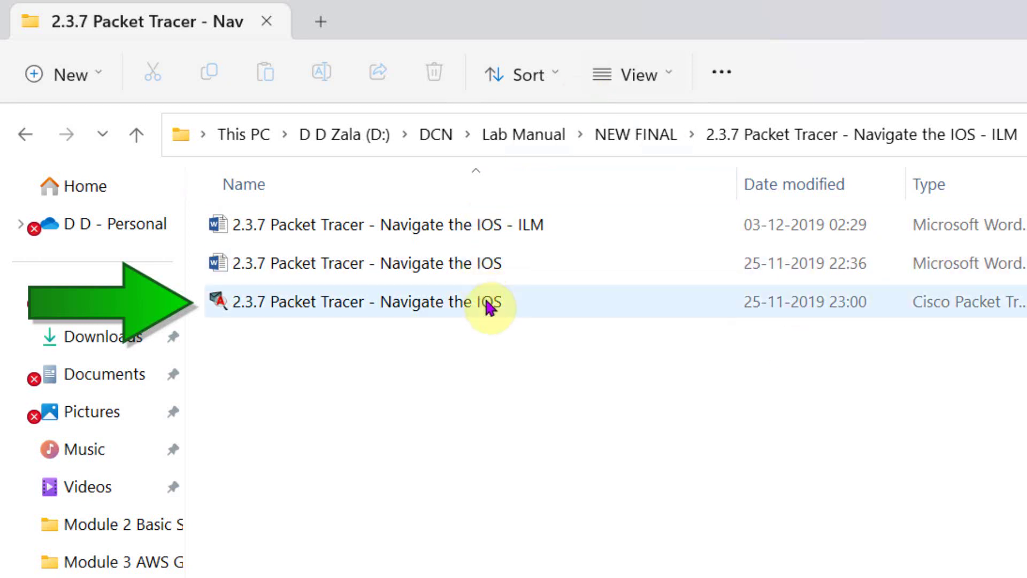
Step: Launch '2.3.7 Packet Tracer - Navigate the IOS' from its ILM folder
double_click(489, 306)
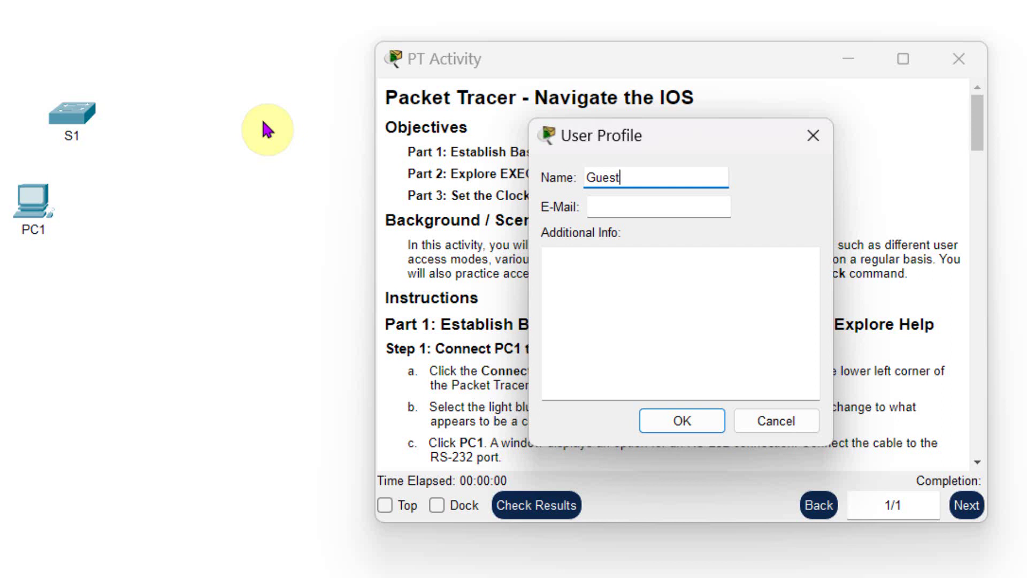
Step: Replace Guest with the student's name, add their e-mail and 'Exam Date', then submit
key(ctrl+a)
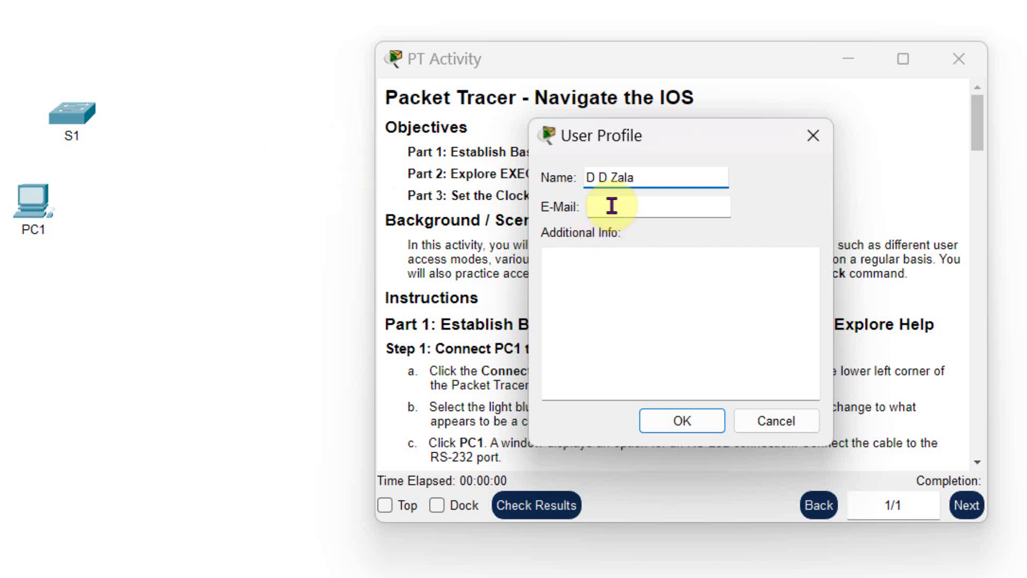
click(612, 206)
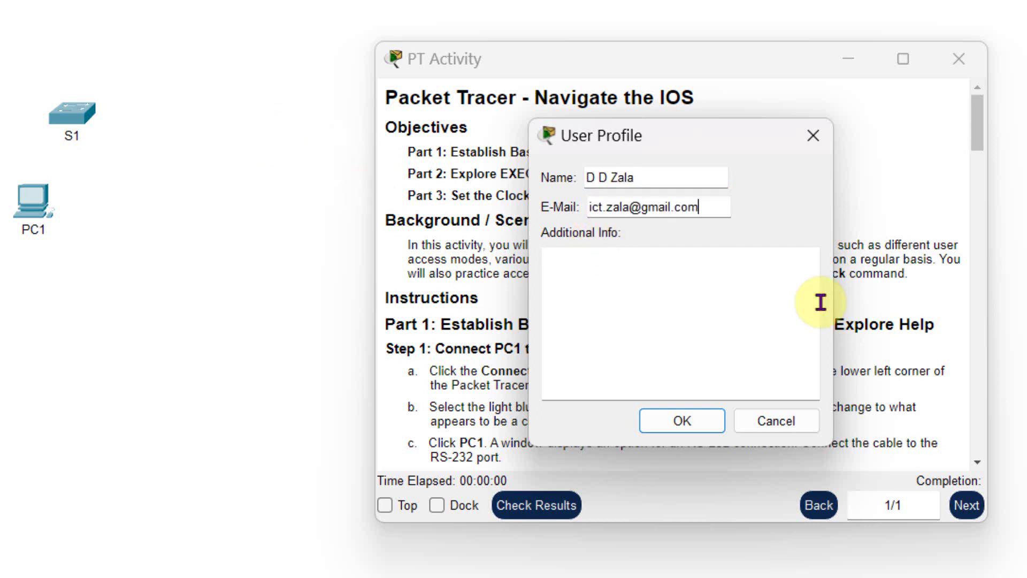
click(652, 301)
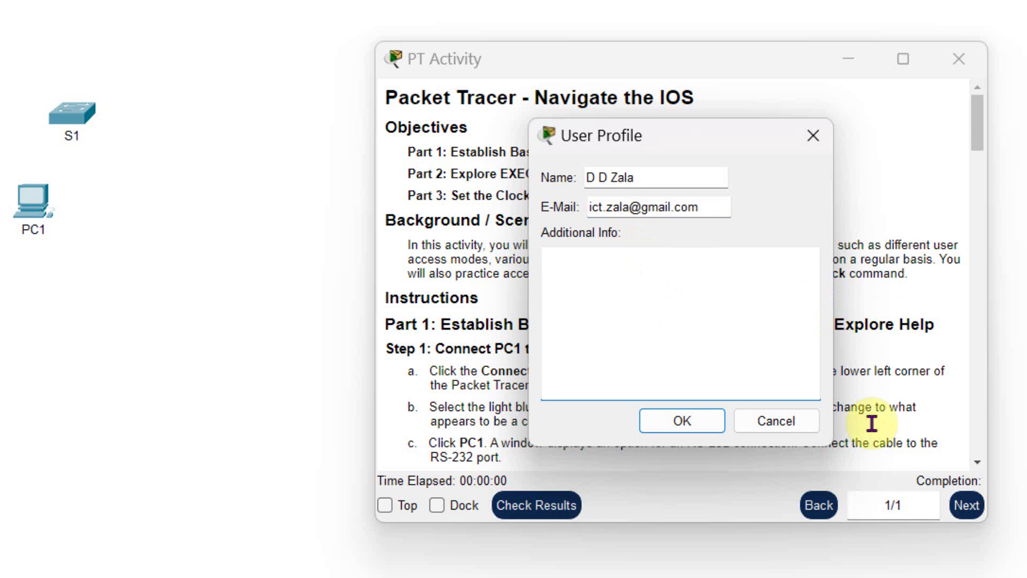
text(Exam Date)
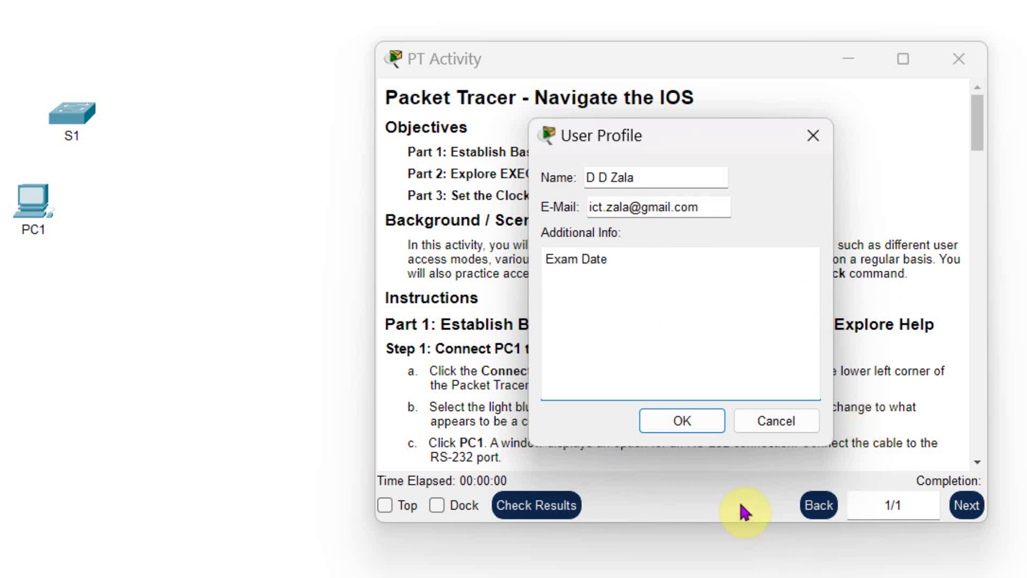
click(682, 420)
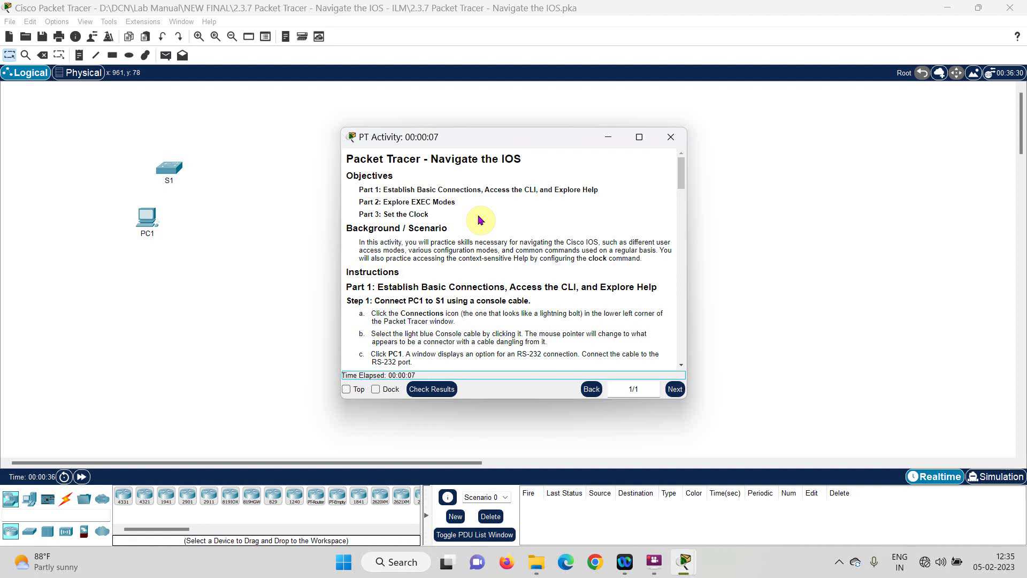
Step: Snap the Packet Tracer workspace to the left half of the screen
click(254, 202)
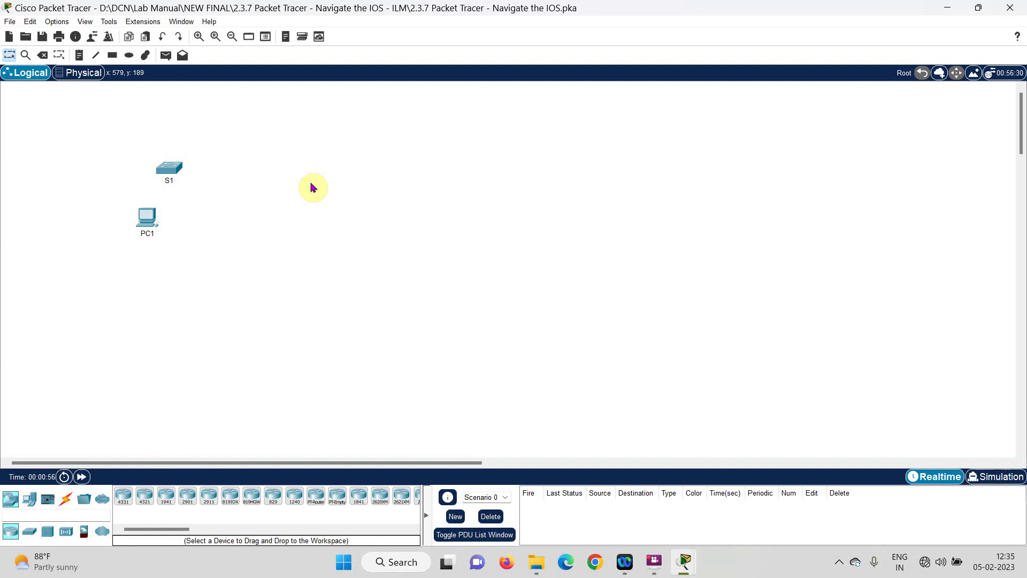
key(super+Left)
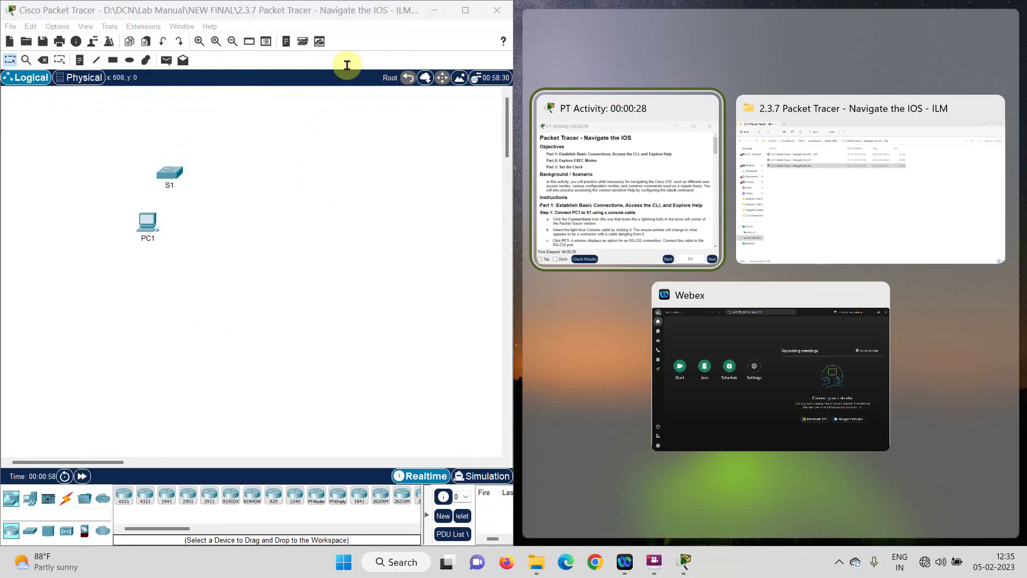
click(615, 167)
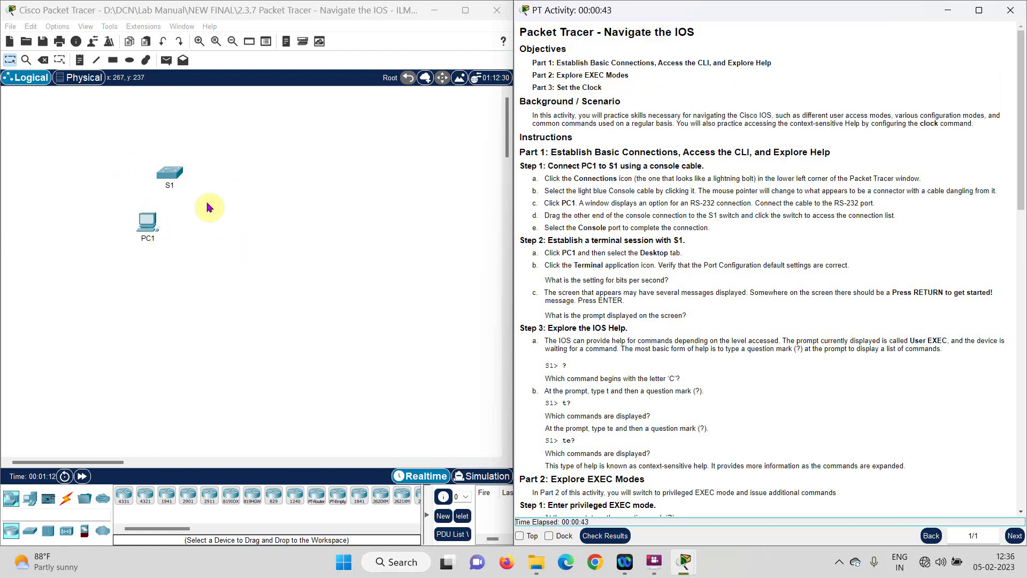
Step: Fill the right half with the PT Activity instructions and scroll through them, back to the top
scroll(621, 189, down, 3)
scroll(620, 241, down, 7)
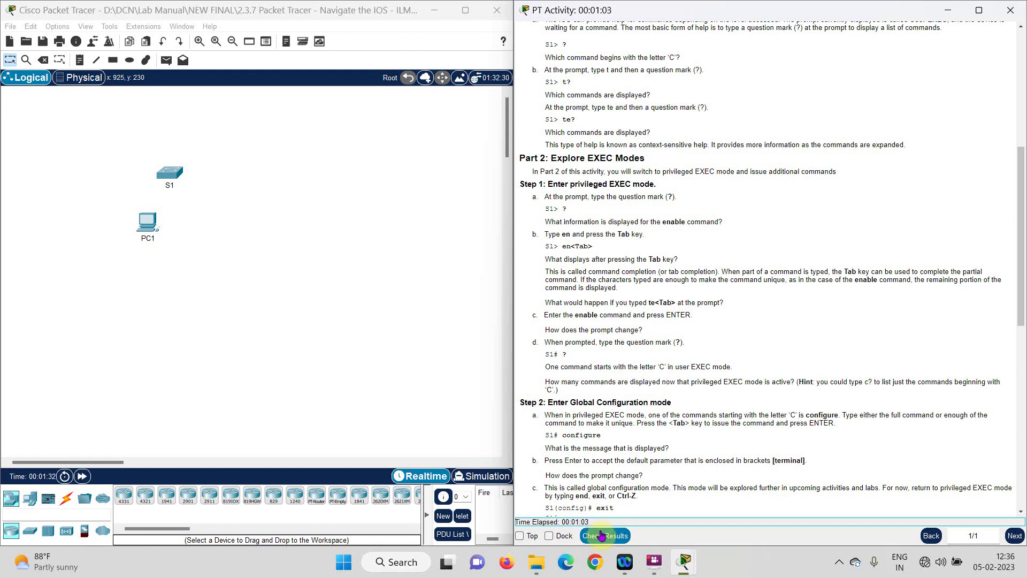
click(1013, 537)
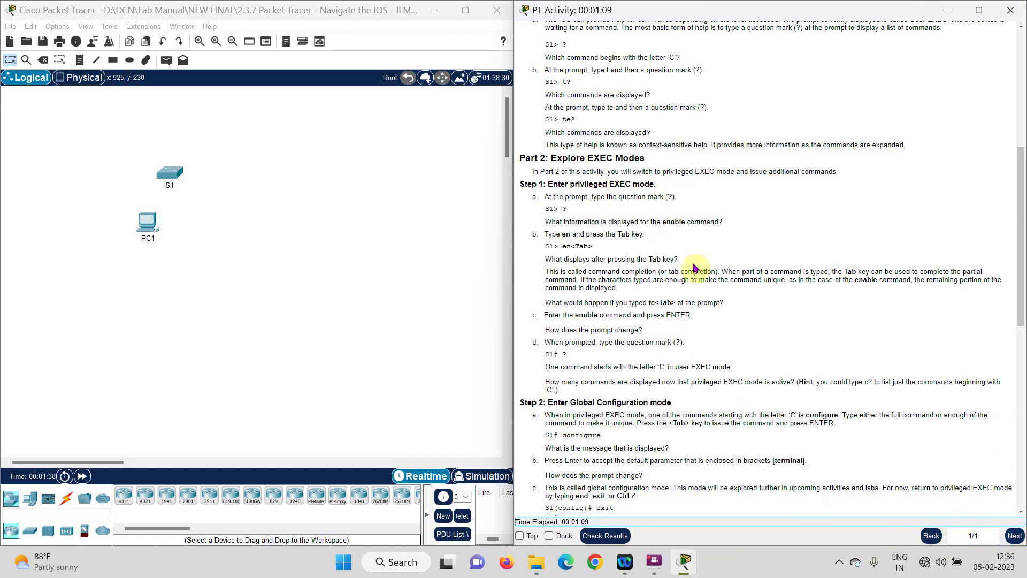
scroll(868, 335, up, 2)
scroll(869, 335, up, 5)
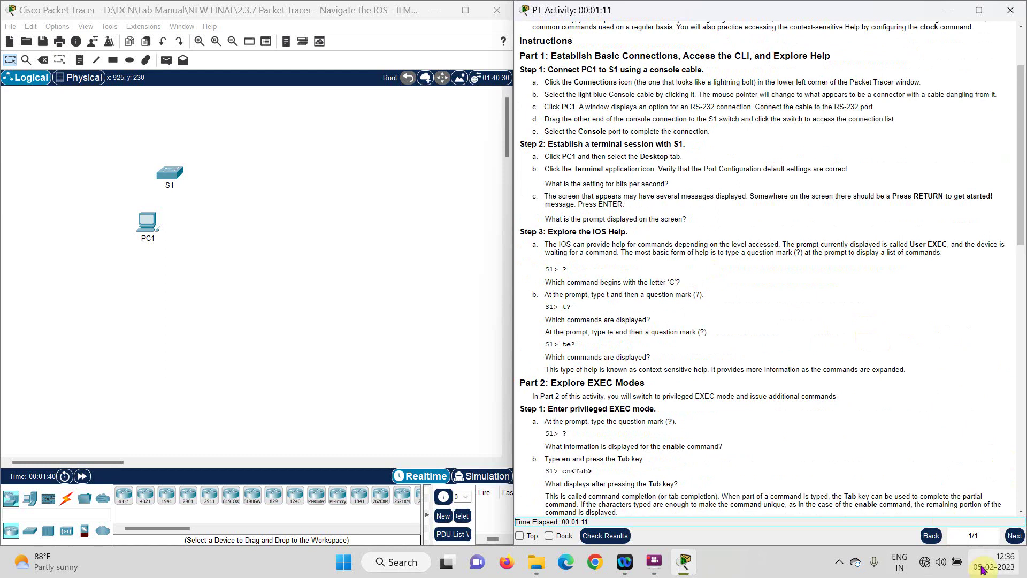
scroll(591, 336, up, 3)
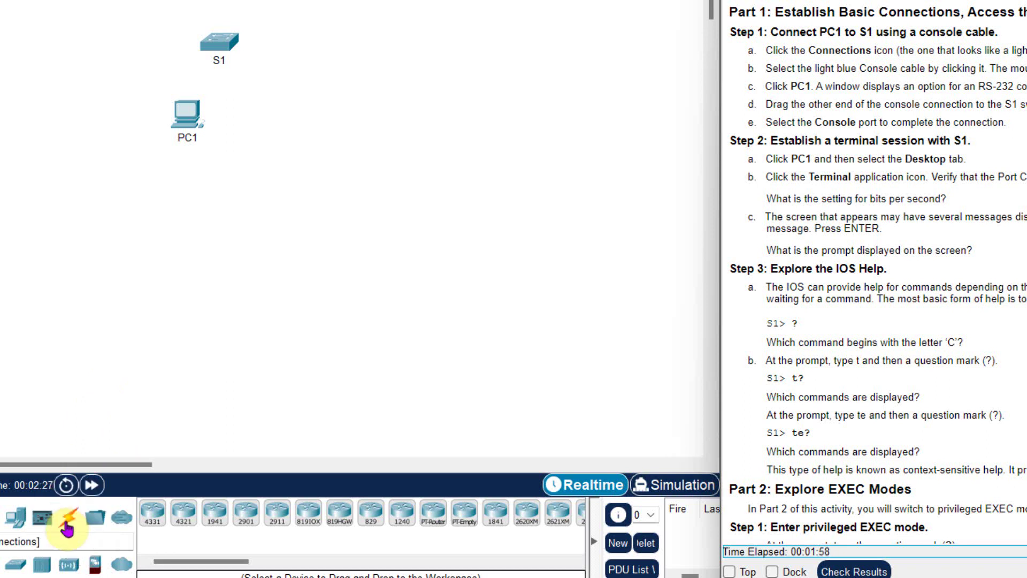
Step: Run a console cable from PC1's RS 232 port to S1's Console port
click(67, 527)
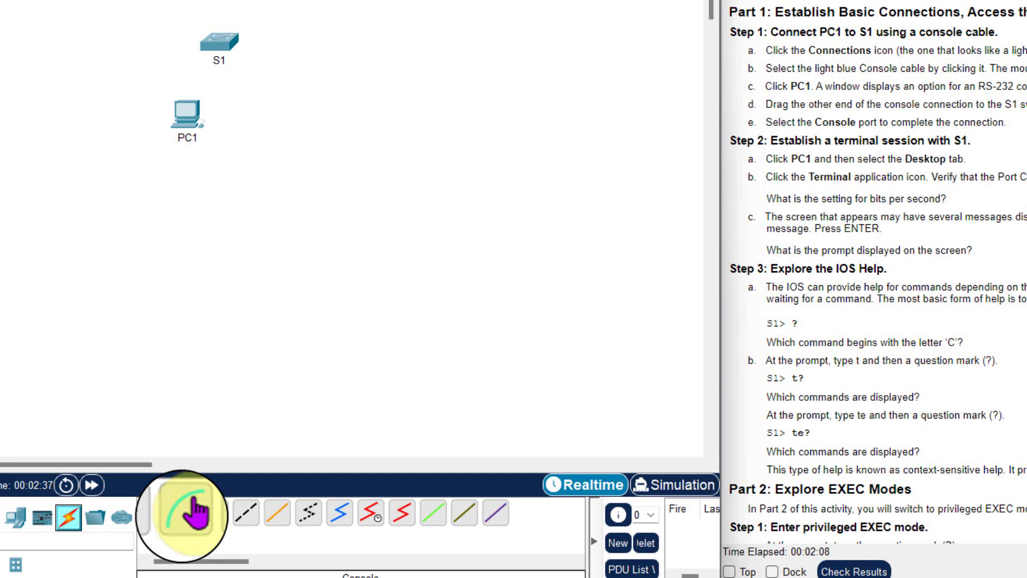
click(184, 513)
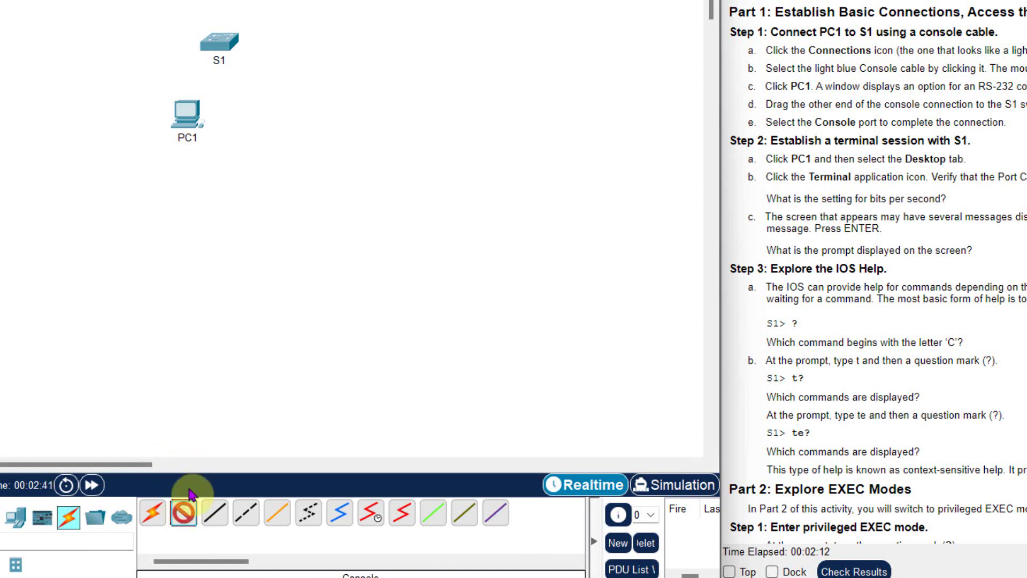
click(181, 114)
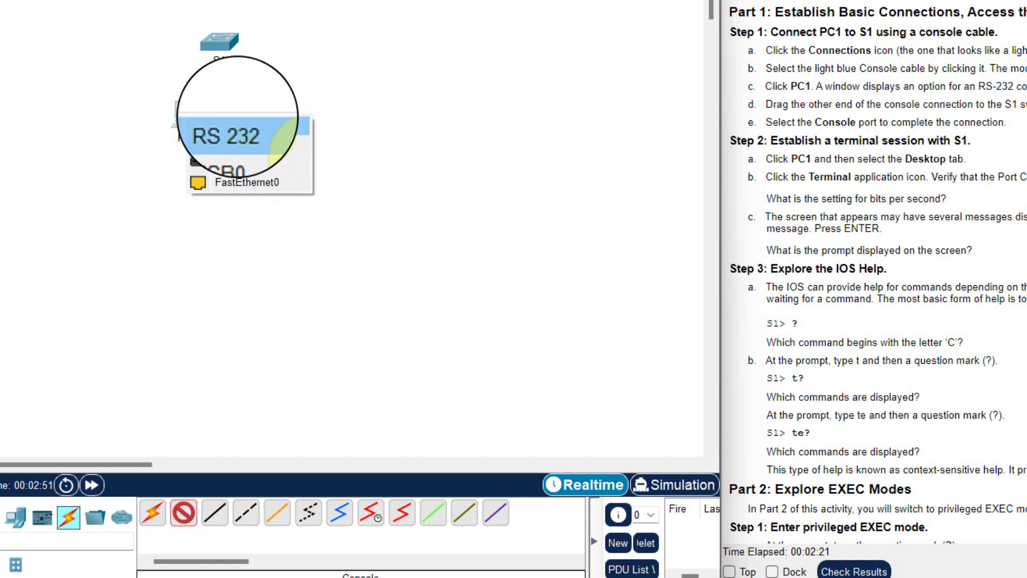
click(284, 140)
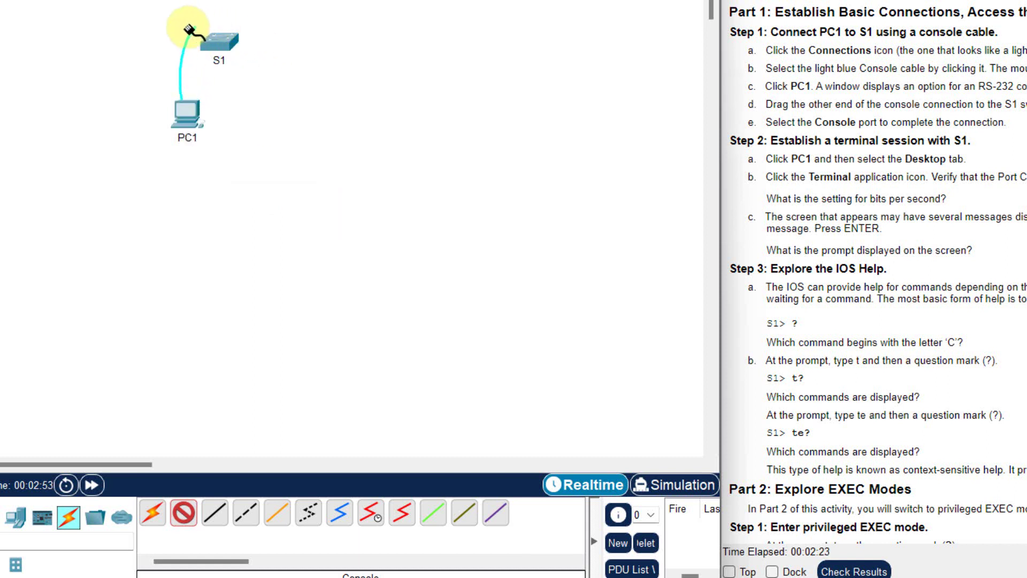
click(221, 41)
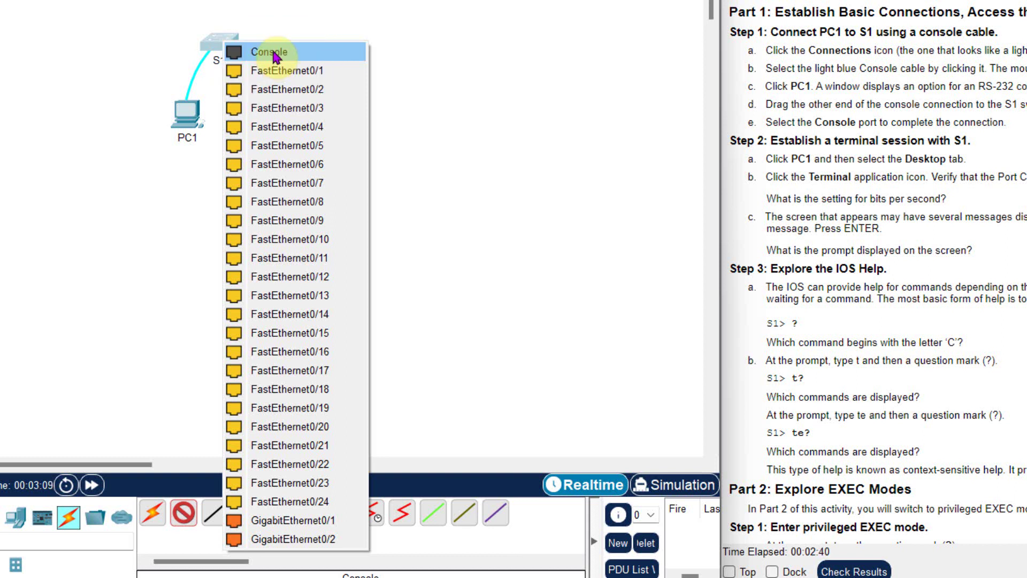
click(273, 53)
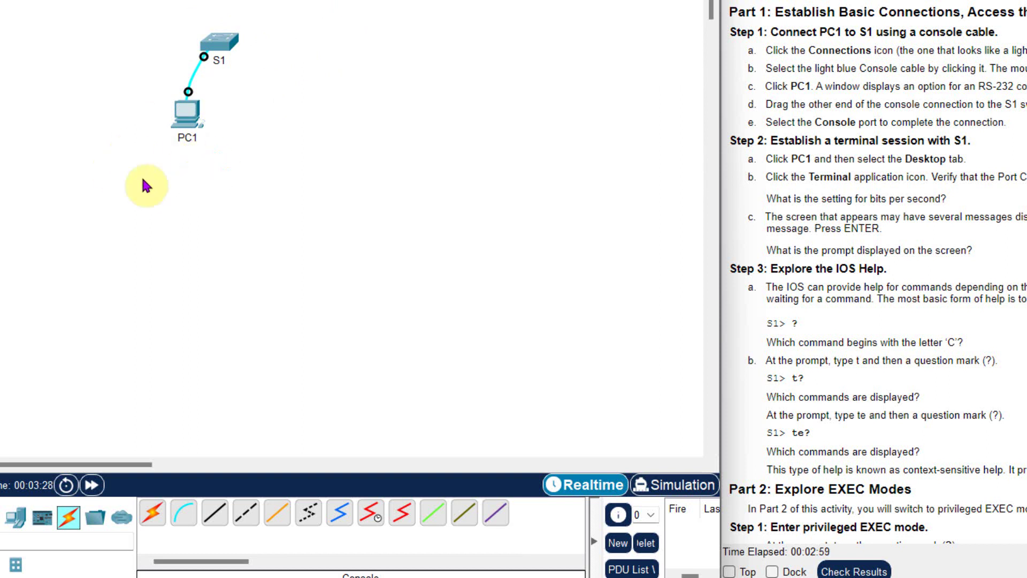
click(188, 115)
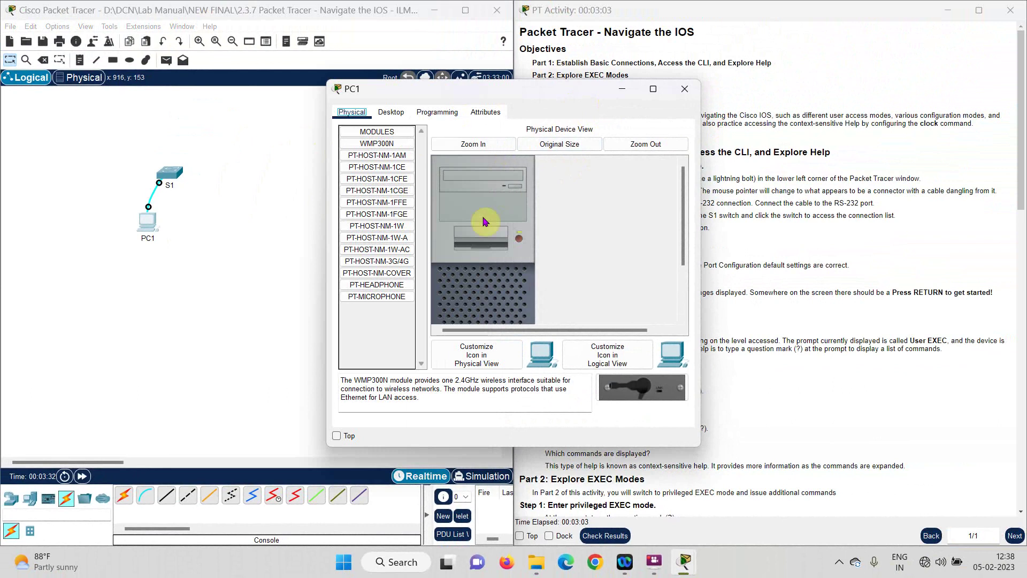
Step: Move PC1's window aside and open its Desktop Terminal configuration
drag(416, 95, 292, 74)
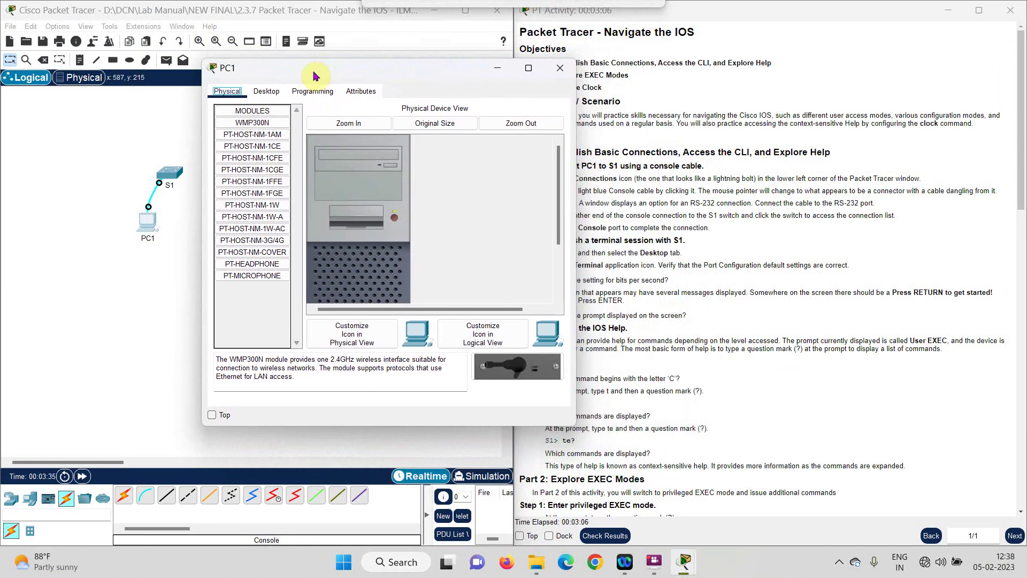
click(269, 91)
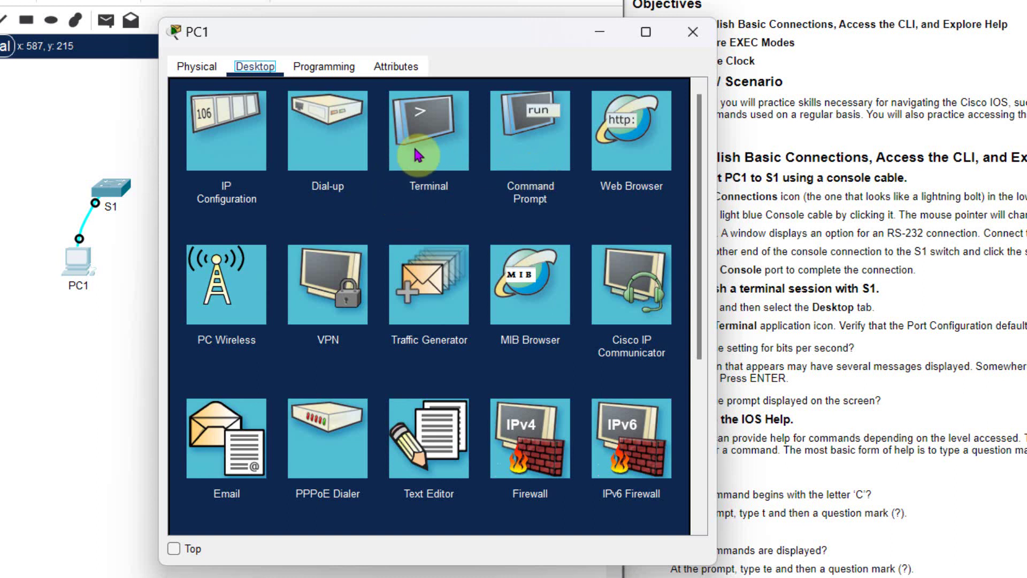
click(439, 144)
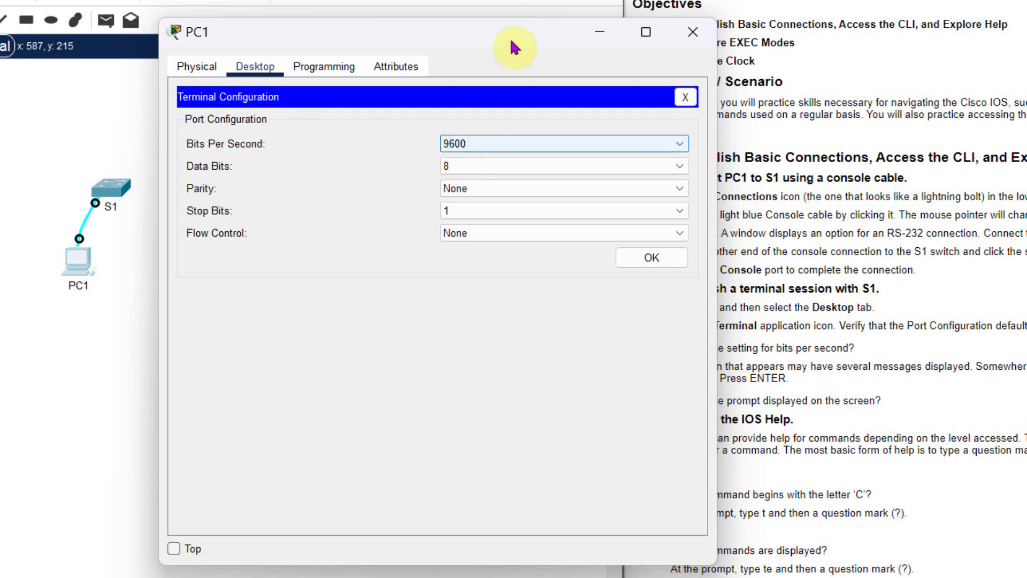
Step: Accept the 9600-8-None-1 terminal defaults to connect to S1's console
drag(511, 41, 458, 33)
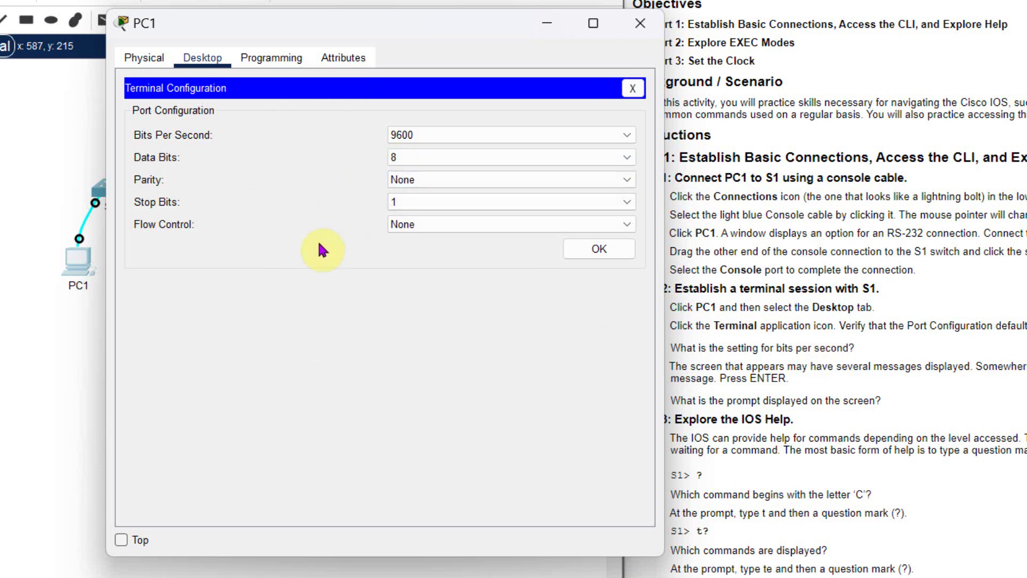
click(594, 251)
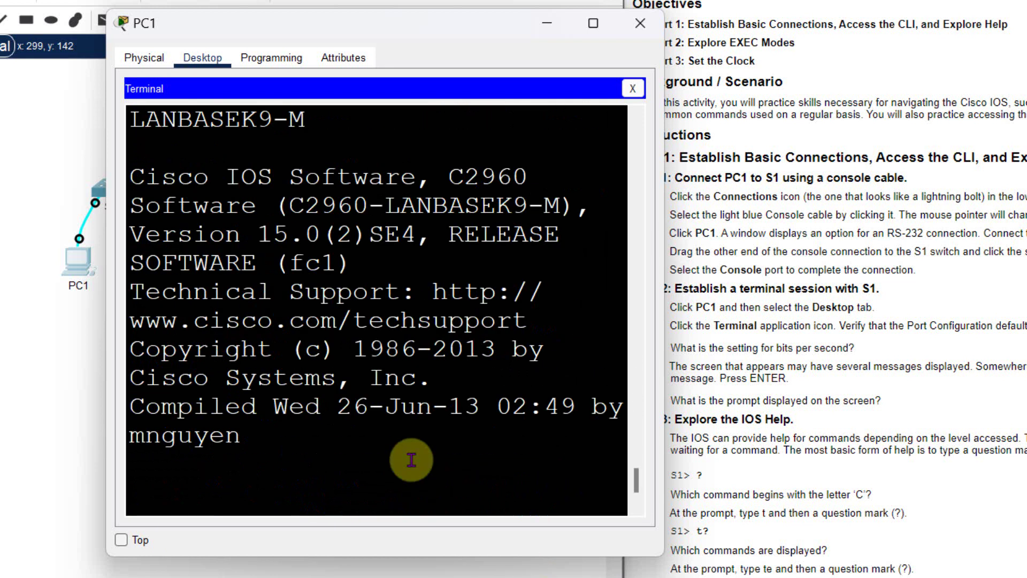
Step: Get a fresh S1> prompt in PC1's terminal and enter ? for command help
key(Return)
key(Return)
key(Return)
key(Return)
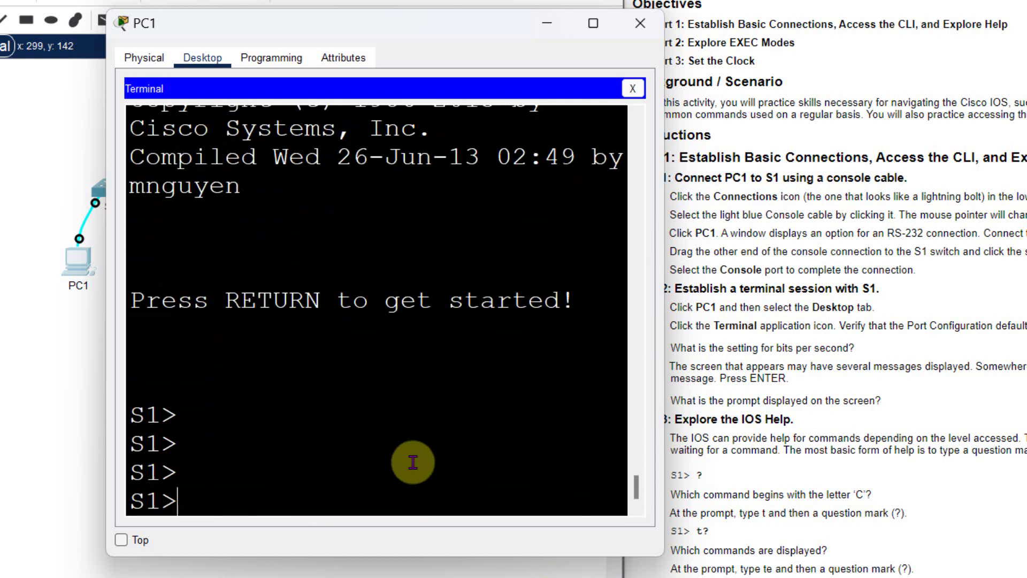
drag(230, 27, 323, 29)
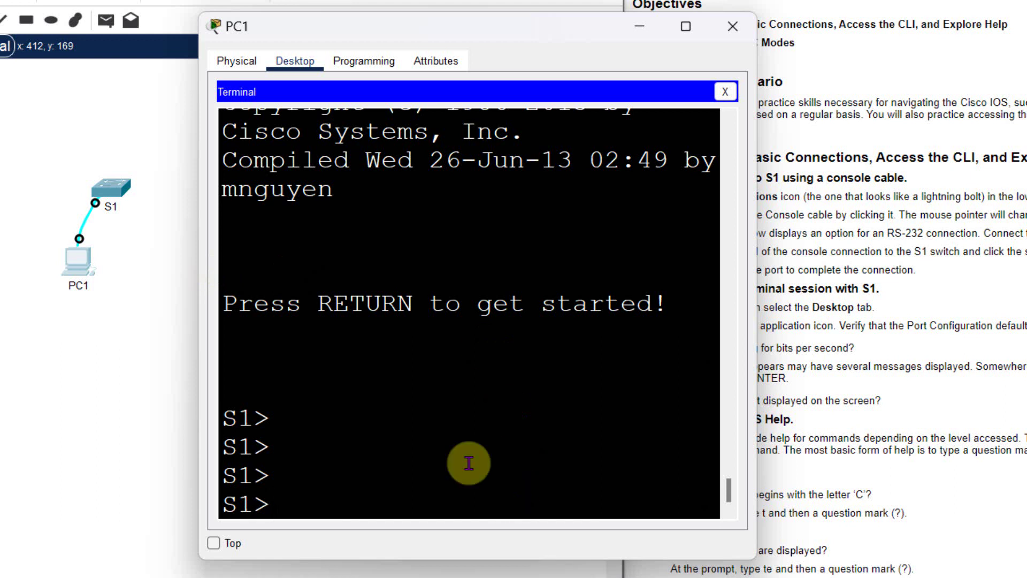
click(438, 458)
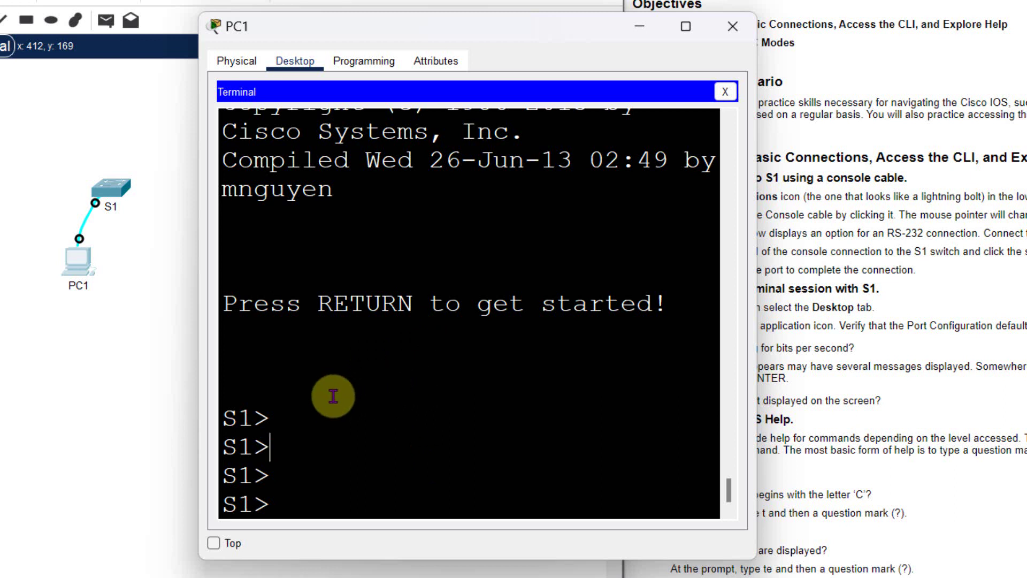
click(274, 418)
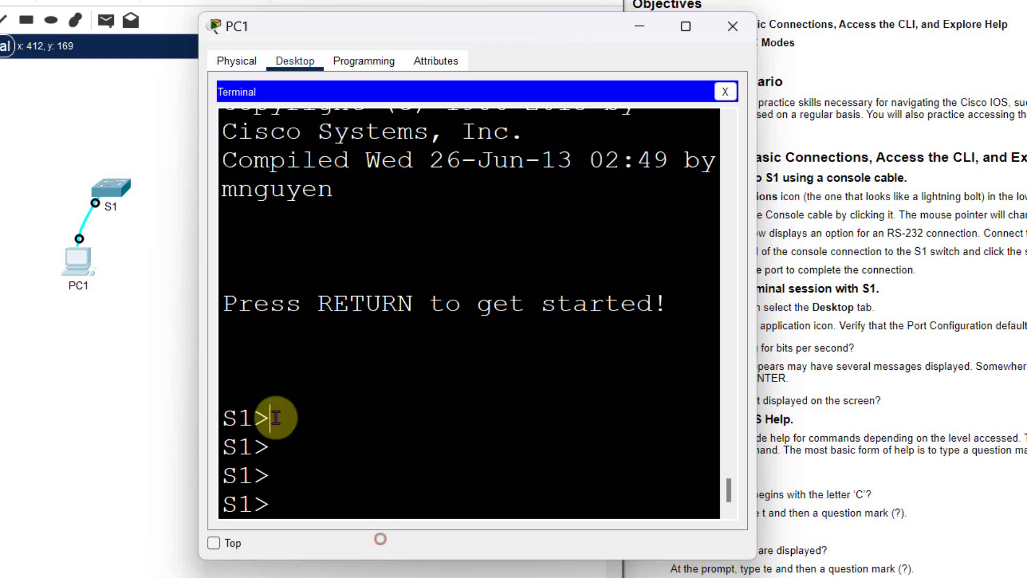
drag(274, 418, 225, 418)
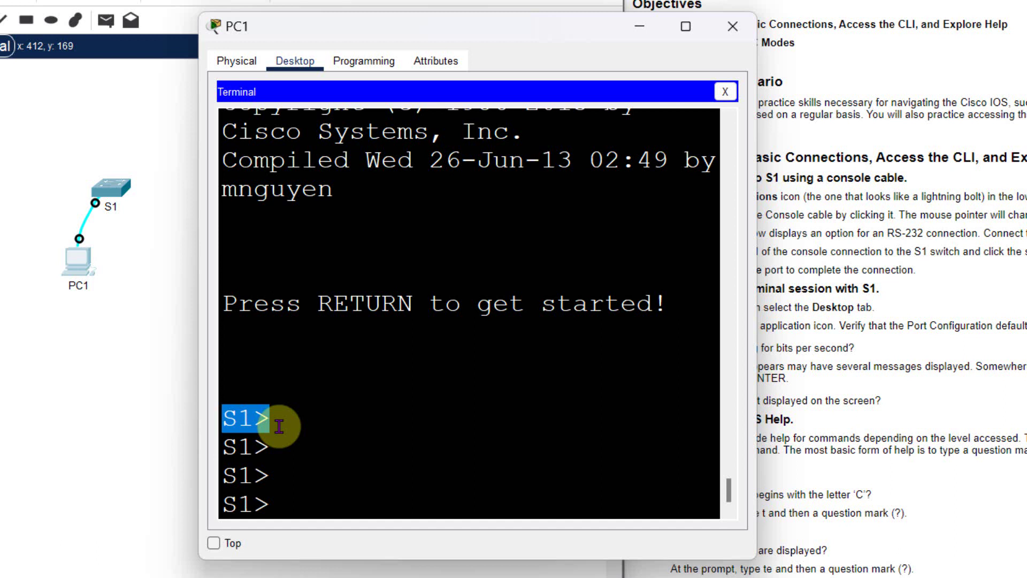
key(Return)
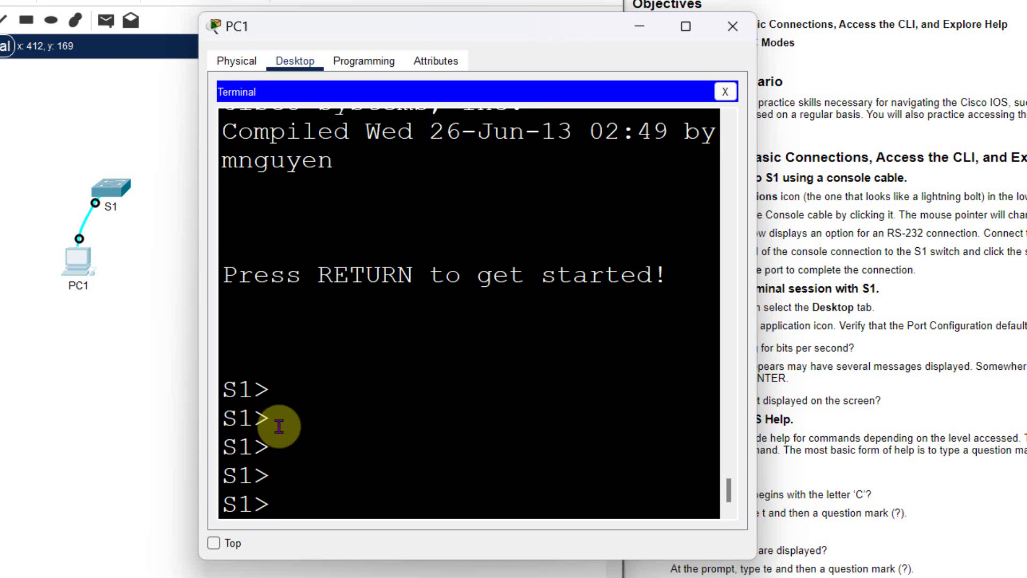
text(?)
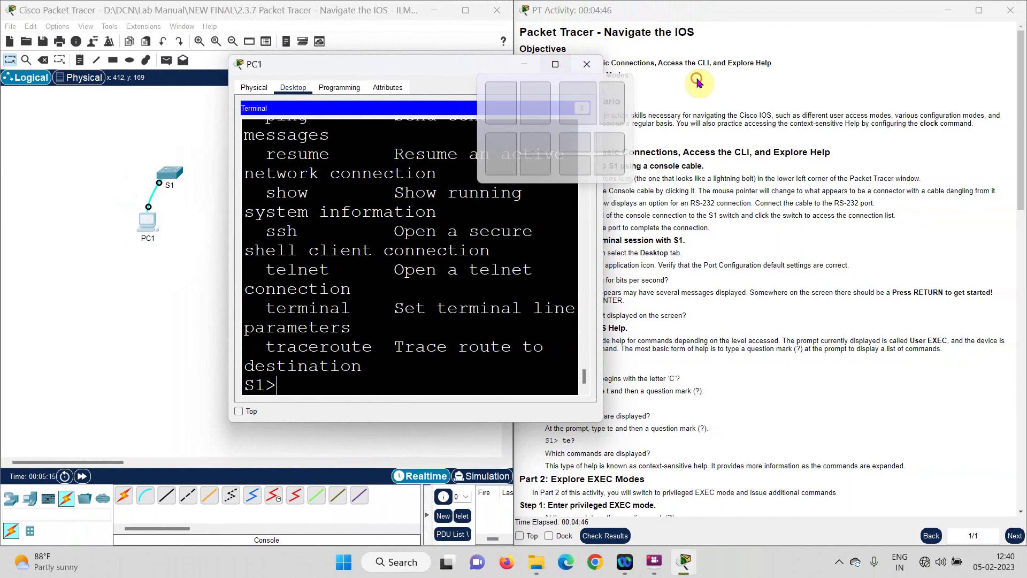
Step: In the maximized PC1 terminal, run c?, t? and te? at S1>, then restore the window
click(555, 63)
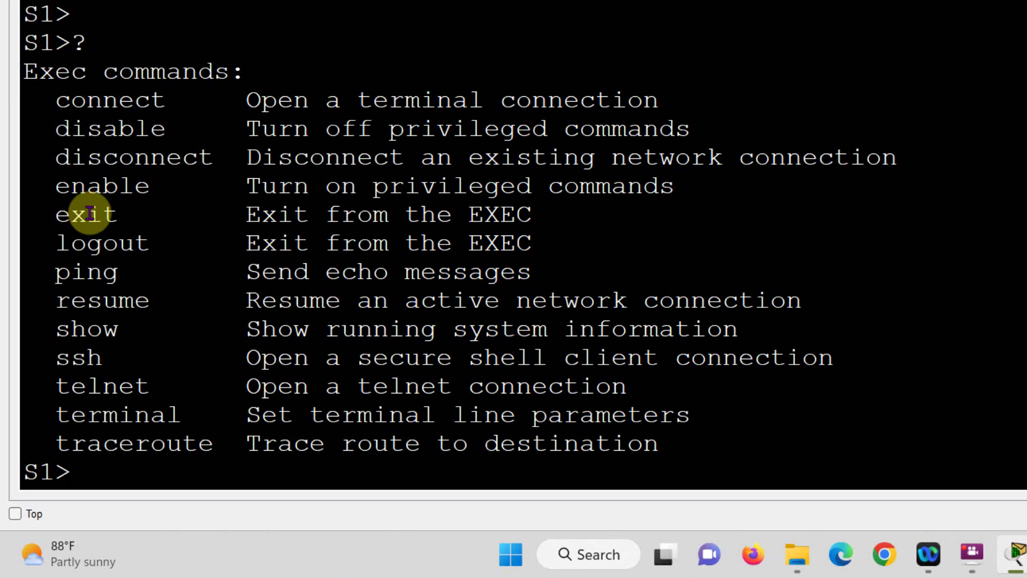
text(c?)
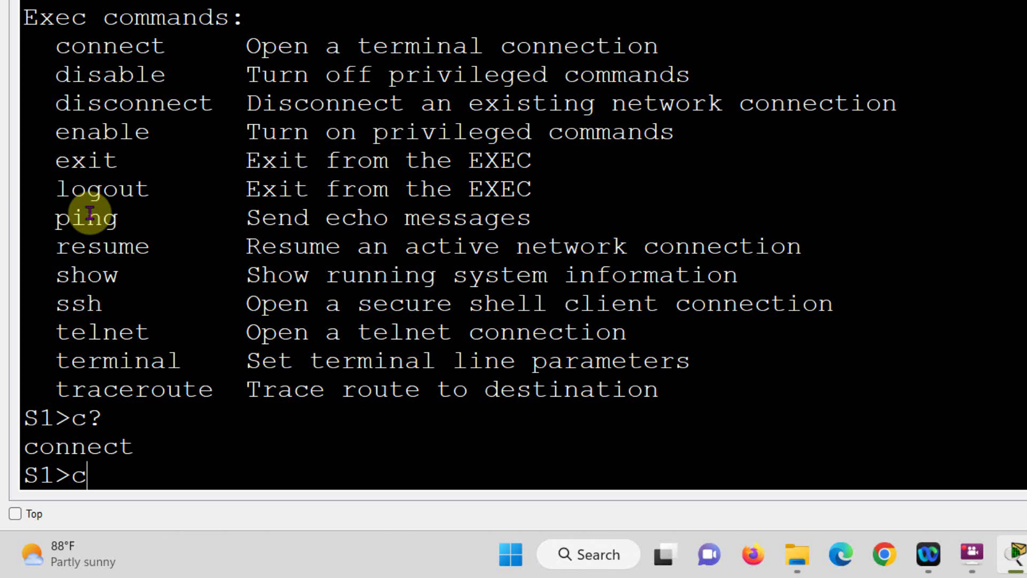
key(BackSpace)
text(t?)
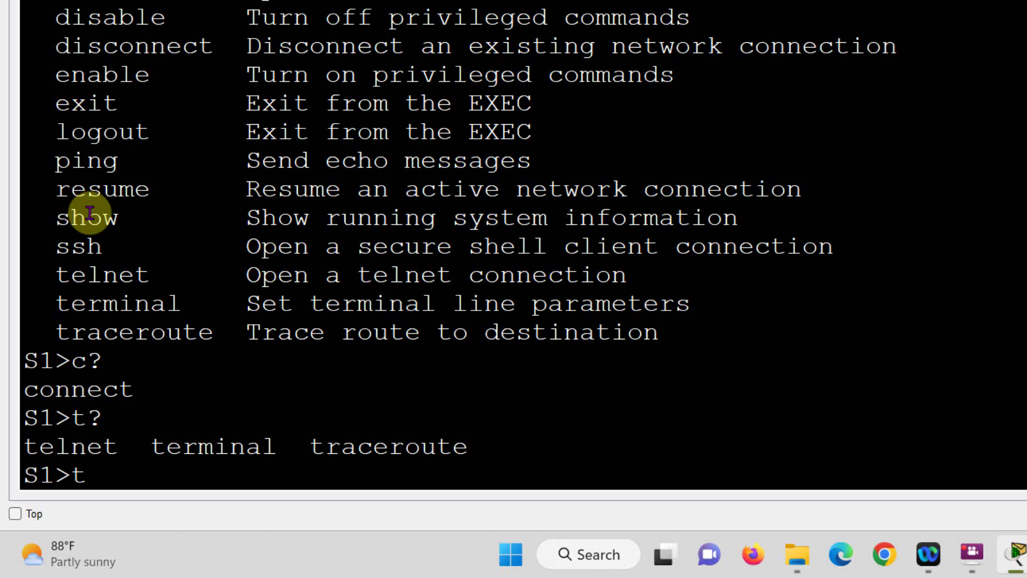
text(e?)
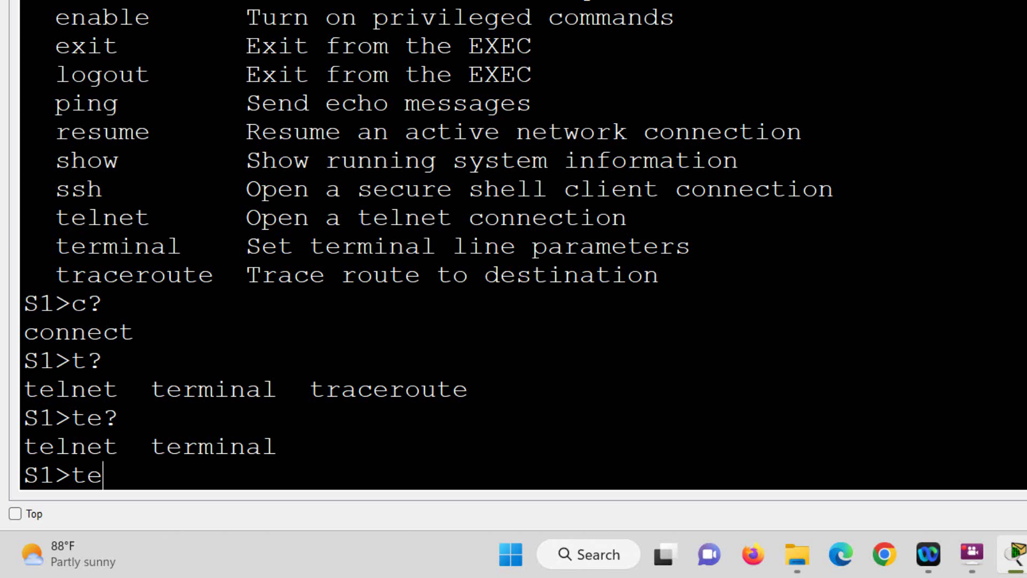
click(977, 10)
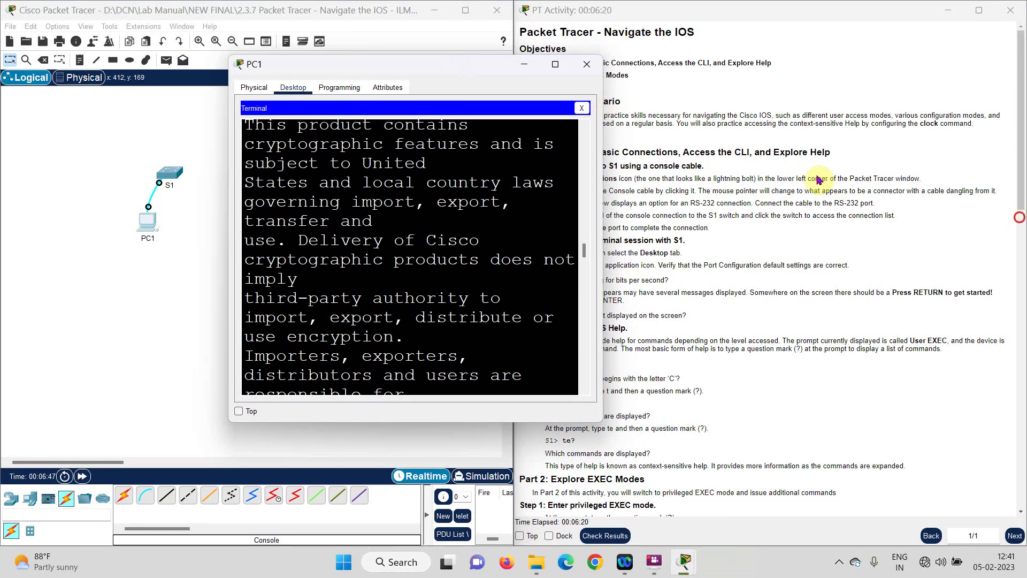
Step: Scroll the instructions to the 'Part 2: Explore EXEC Modes' heading, then refocus PC1's terminal
click(818, 191)
scroll(589, 268, down, 5)
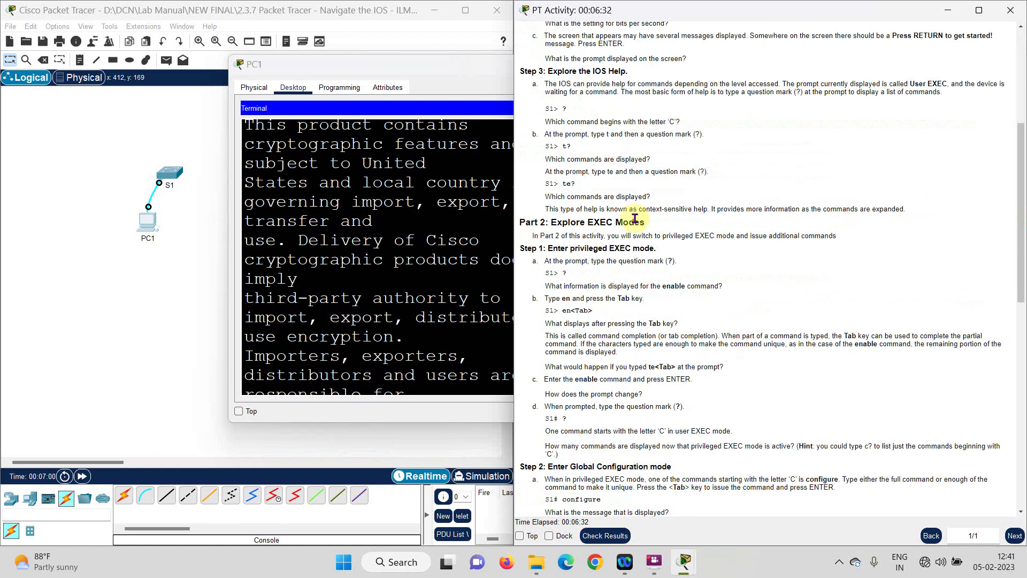
scroll(643, 235, down, 1)
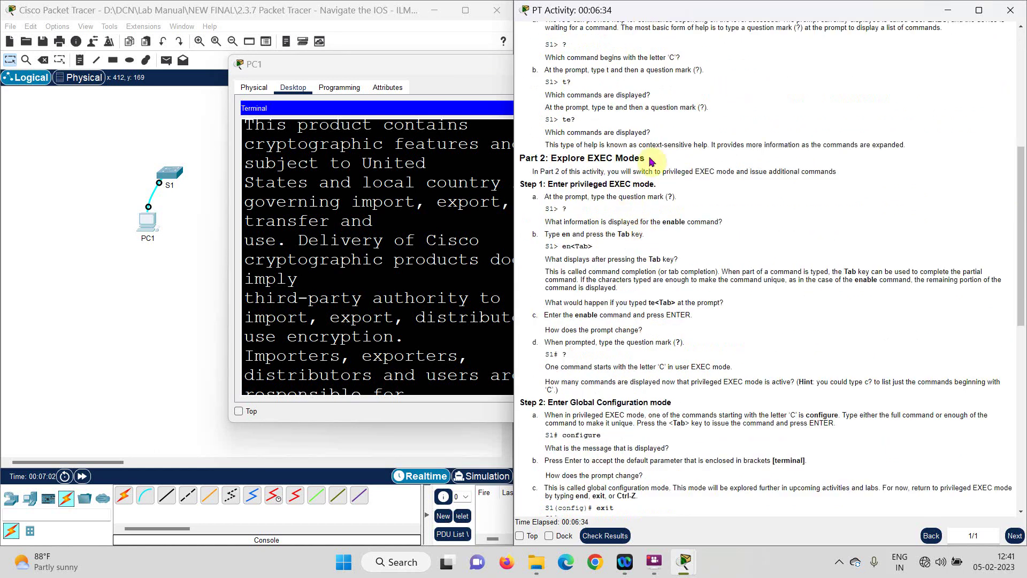
drag(556, 157, 528, 158)
drag(640, 158, 519, 157)
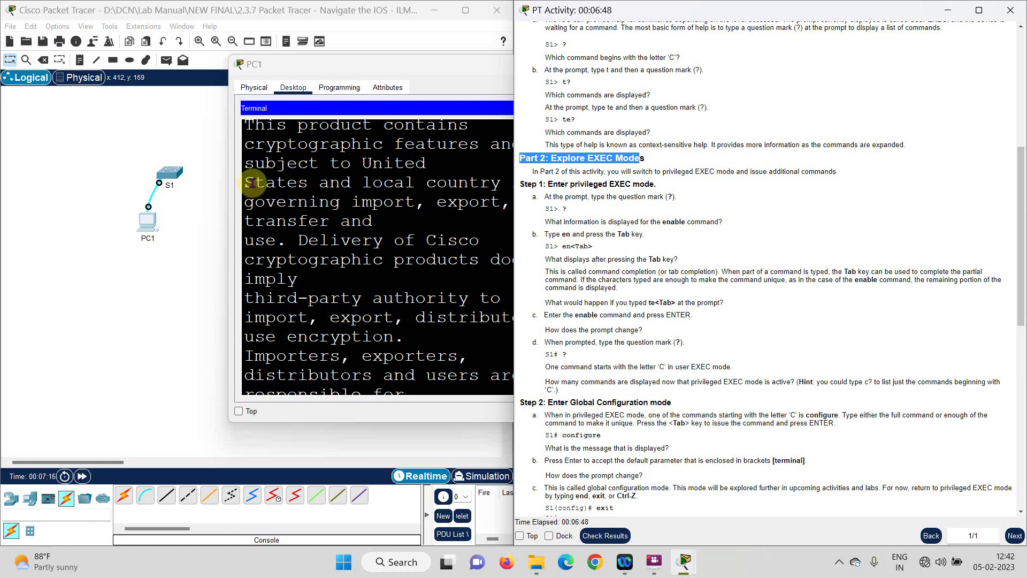
double_click(329, 221)
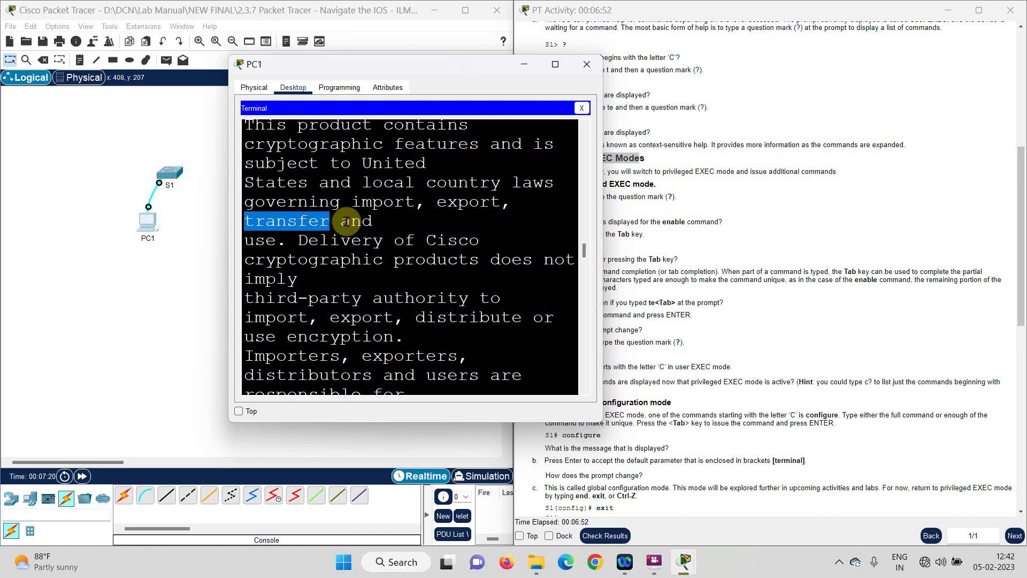
Step: List S1's user EXEC commands with ?, then run enable, tab-completed from en
scroll(346, 221, down, 15)
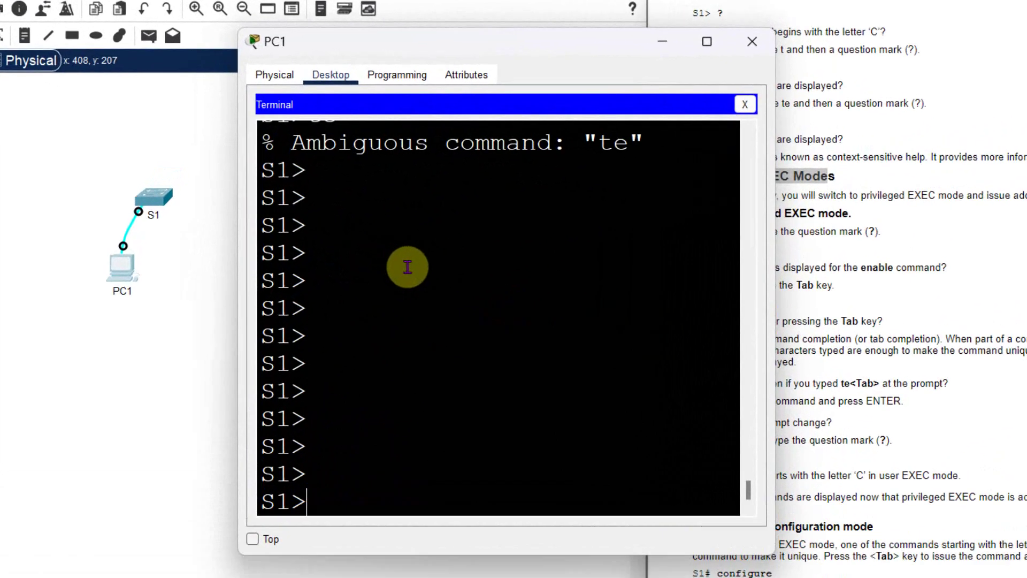
text(?)
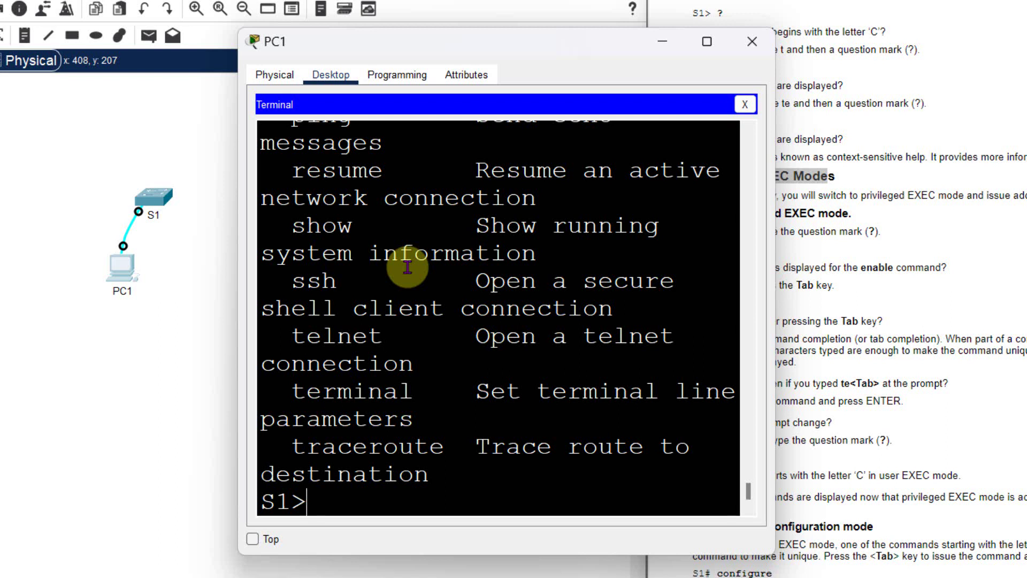
text(ena)
key(Tab)
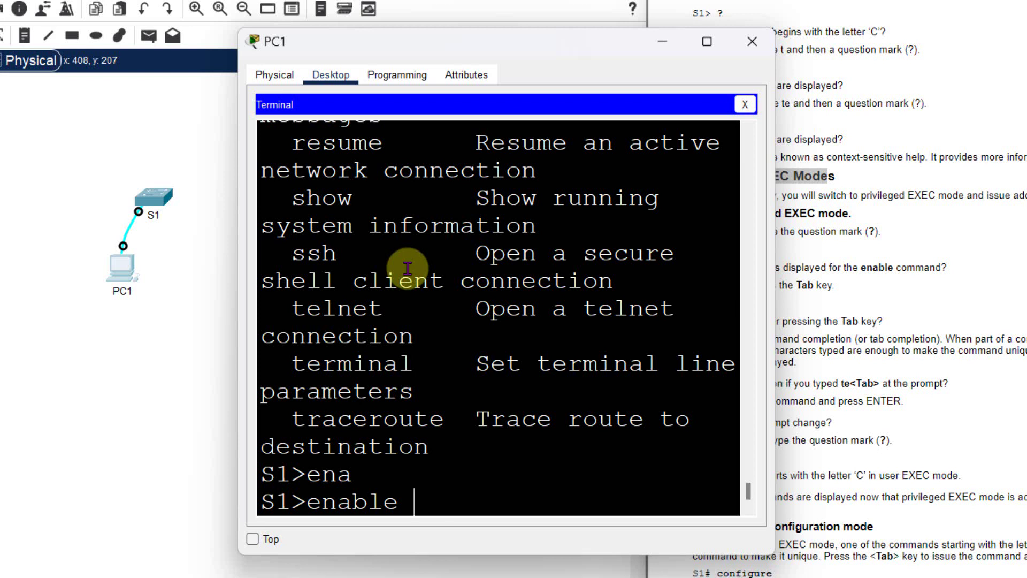
key(BackSpace)
key(BackSpace)
key(BackSpace)
key(BackSpace)
key(BackSpace)
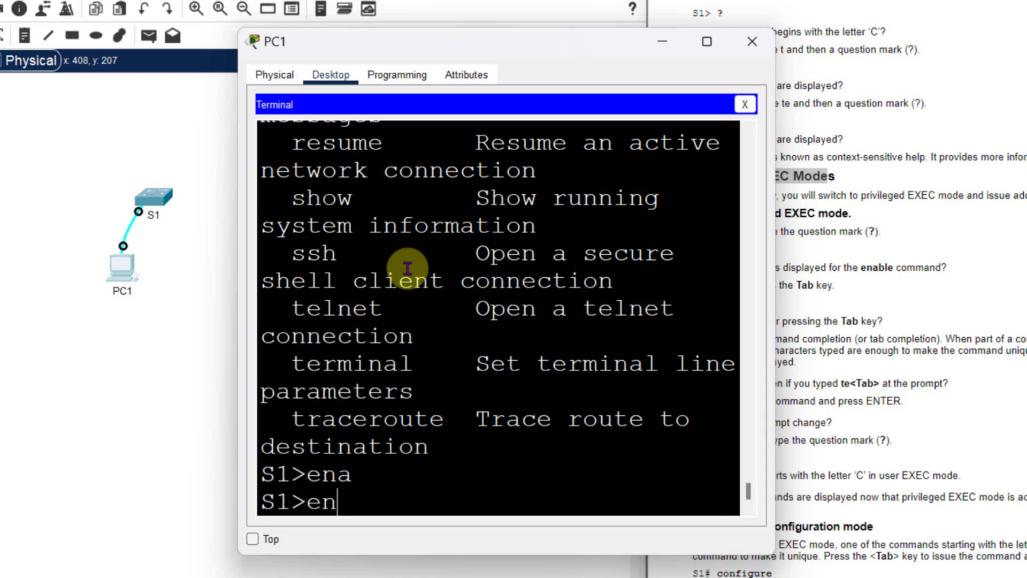
key(Tab)
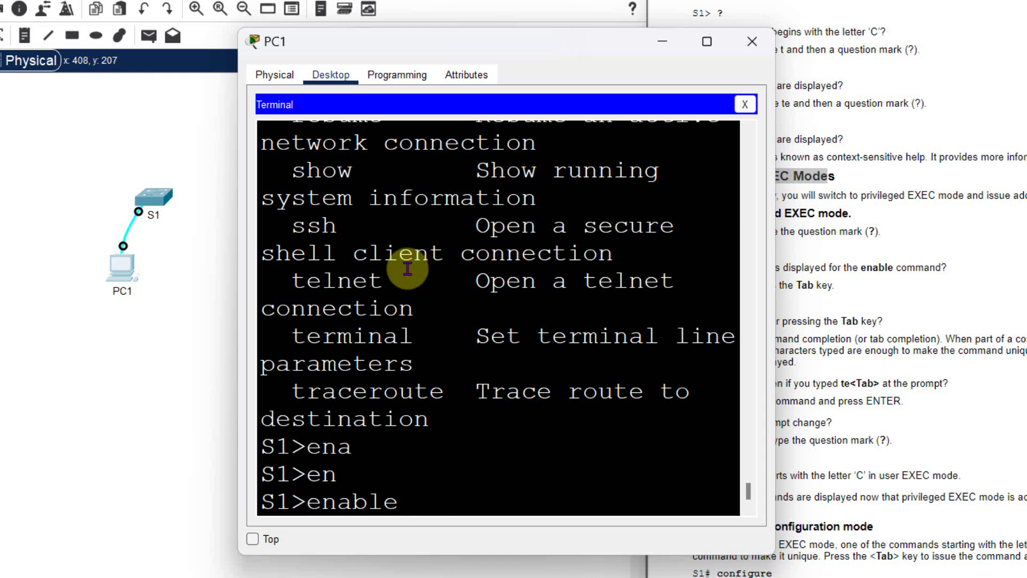
key(Return)
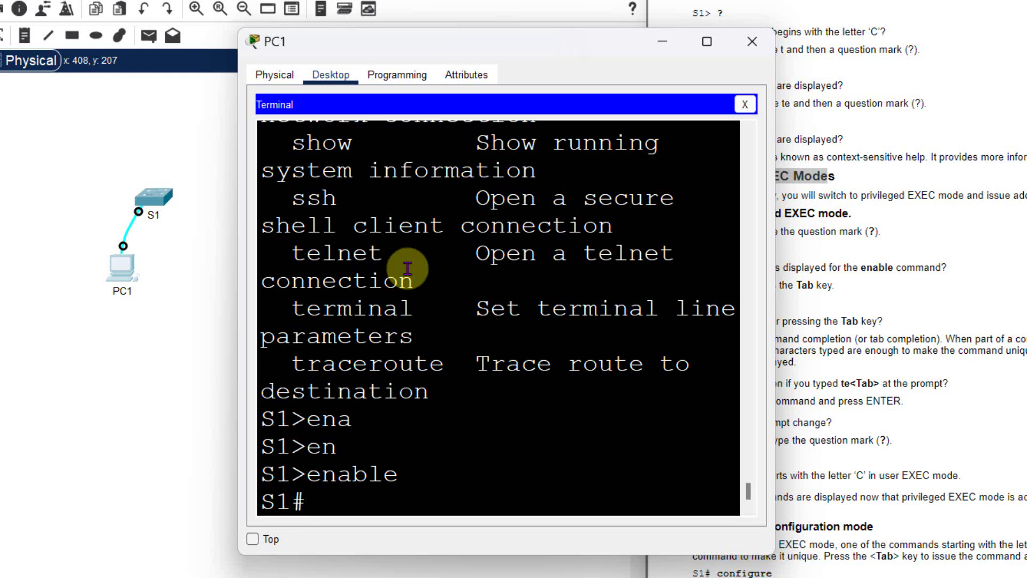
Step: Test completion of ambiguous te, then list all S1# commands with ? in a maximized terminal
text(te)
key(Tab)
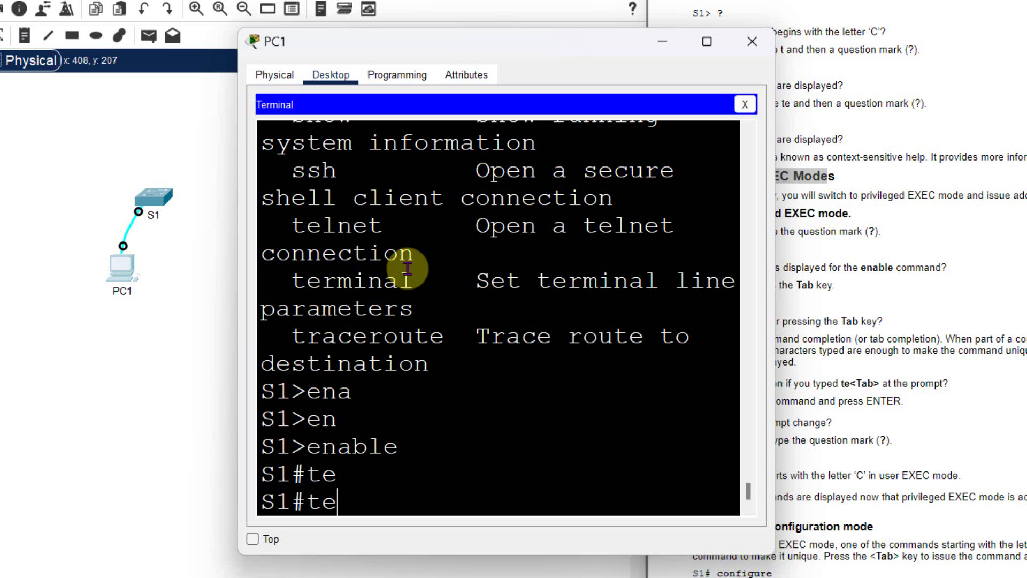
text(en)
key(BackSpace)
key(BackSpace)
key(BackSpace)
key(BackSpace)
text(?)
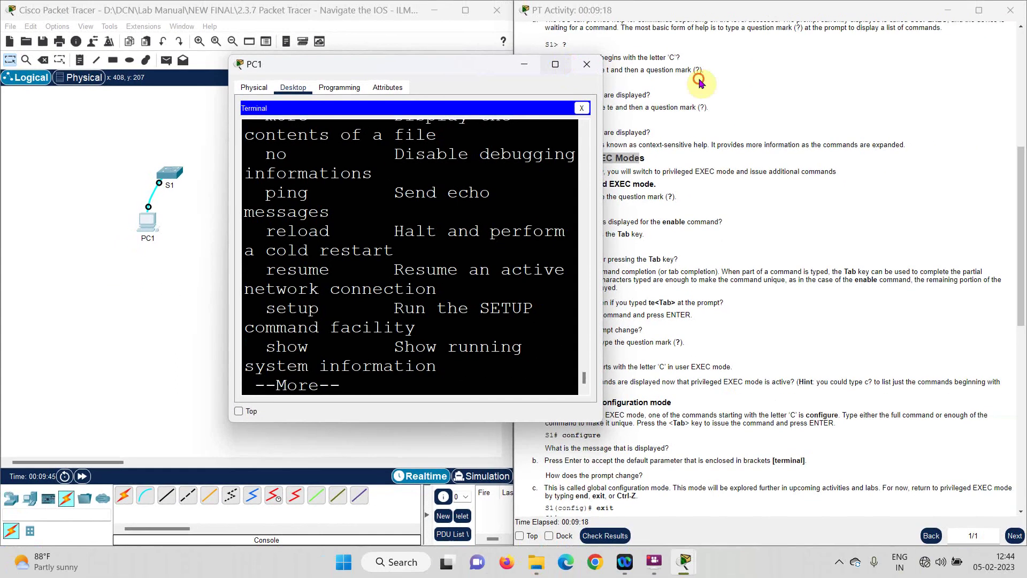
key(super+Up)
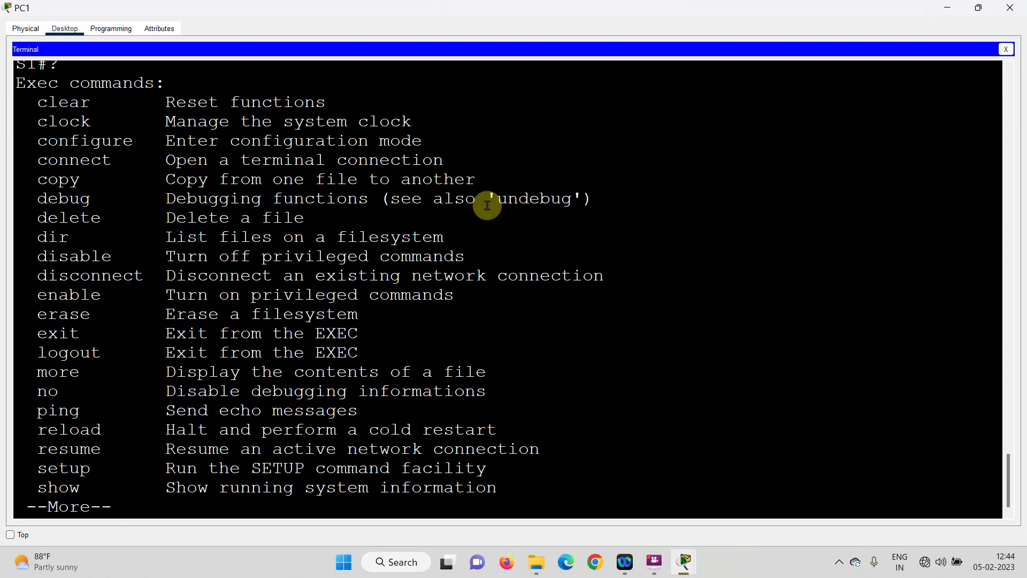
key(Return)
key(Return)
key(Return)
key(Return)
key(Return)
key(Return)
key(Return)
key(Return)
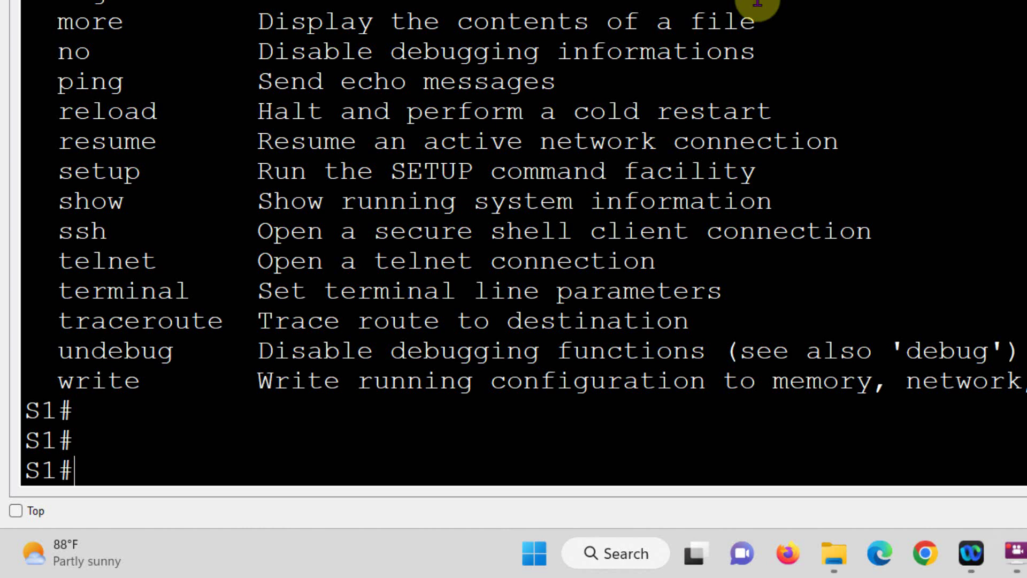
Step: List commands starting with c, then run configure, completed from conf, accepting [terminal]
text(c?)
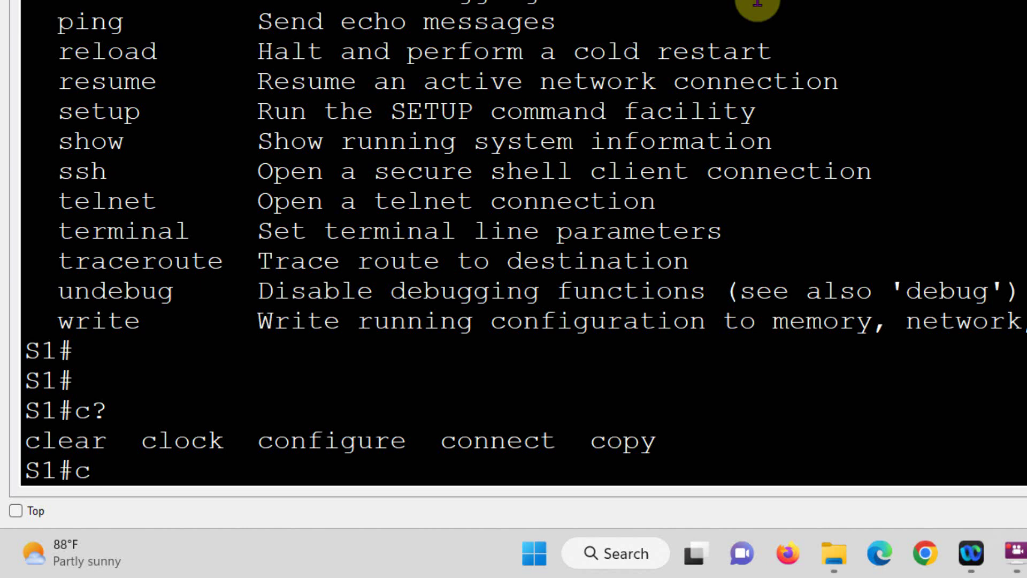
text(con)
key(Tab)
key(BackSpace)
key(BackSpace)
key(BackSpace)
text(on)
key(Tab)
text(f)
key(Tab)
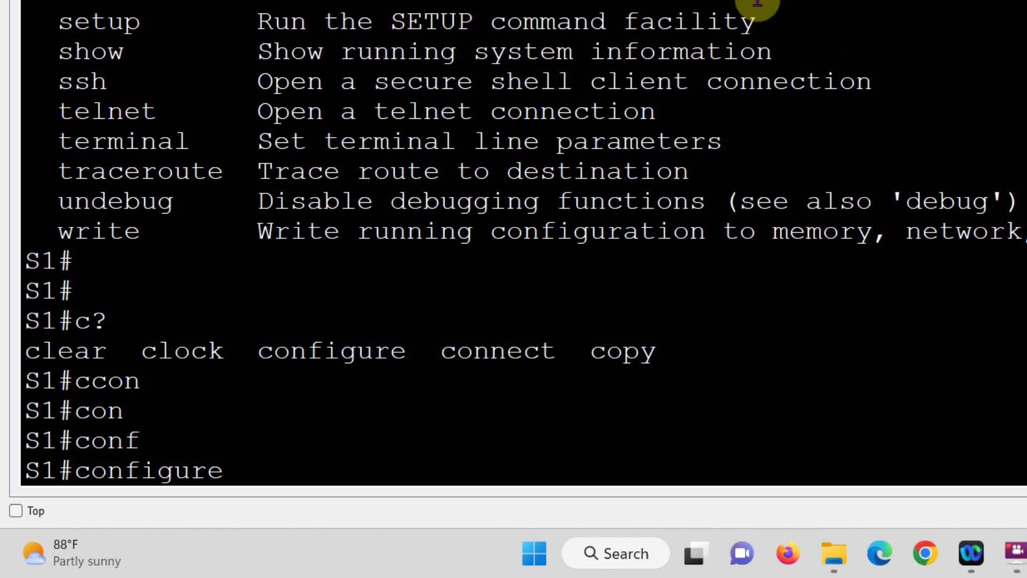
key(Return)
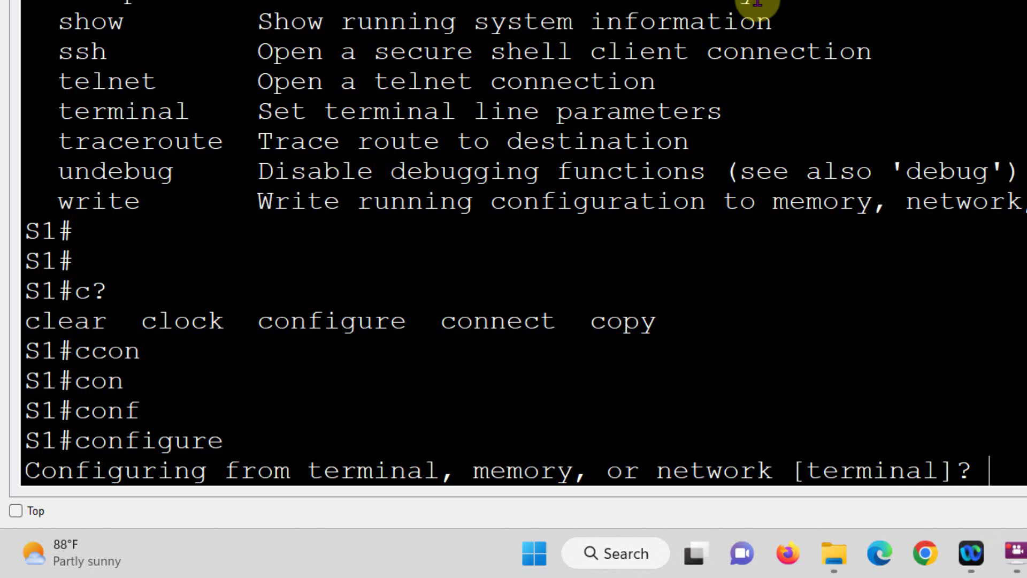
key(Return)
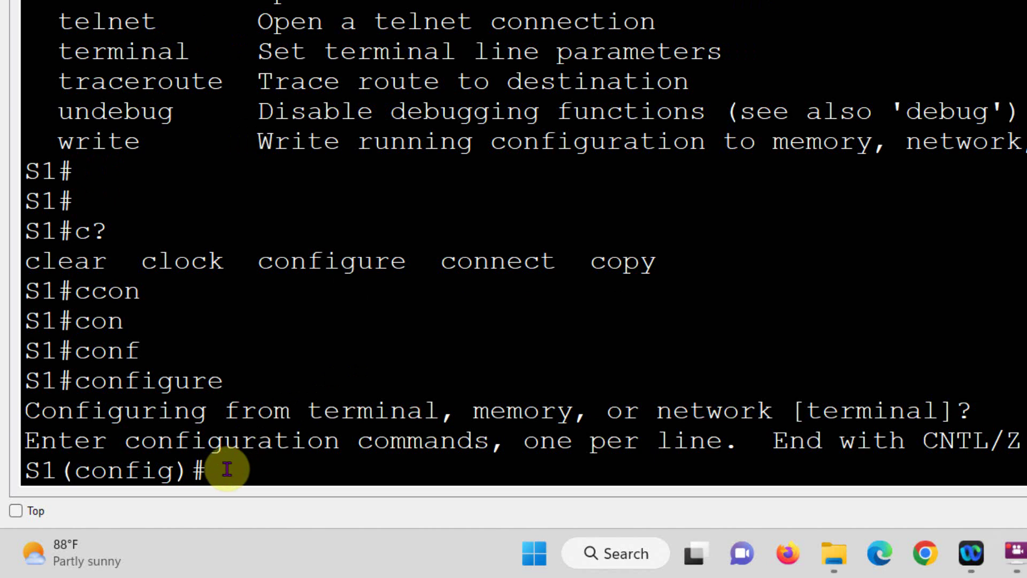
Step: Clear the S1(config)# line and leave configuration mode with end
click(57, 470)
drag(213, 470, 10, 469)
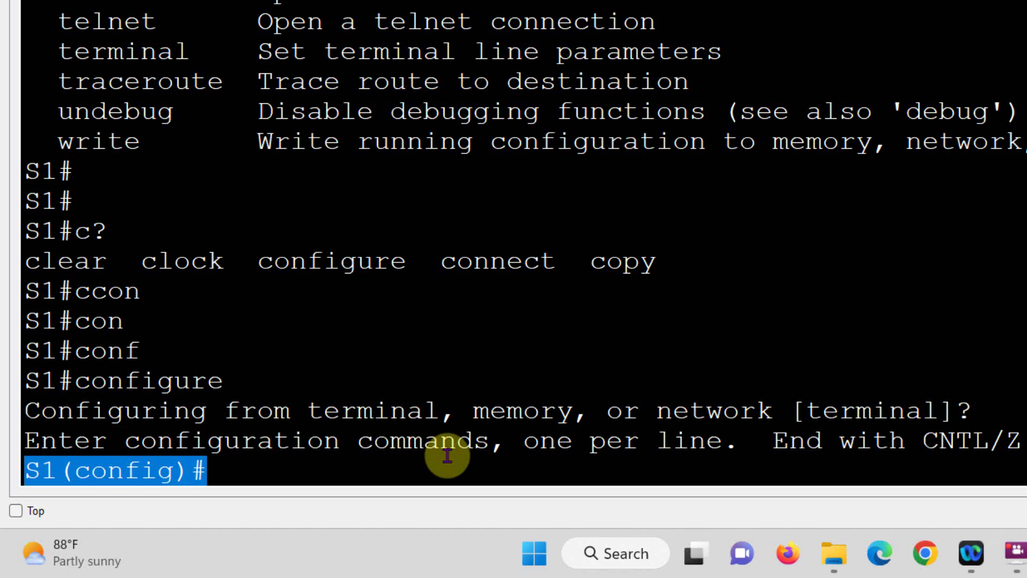
key(ctrl+c)
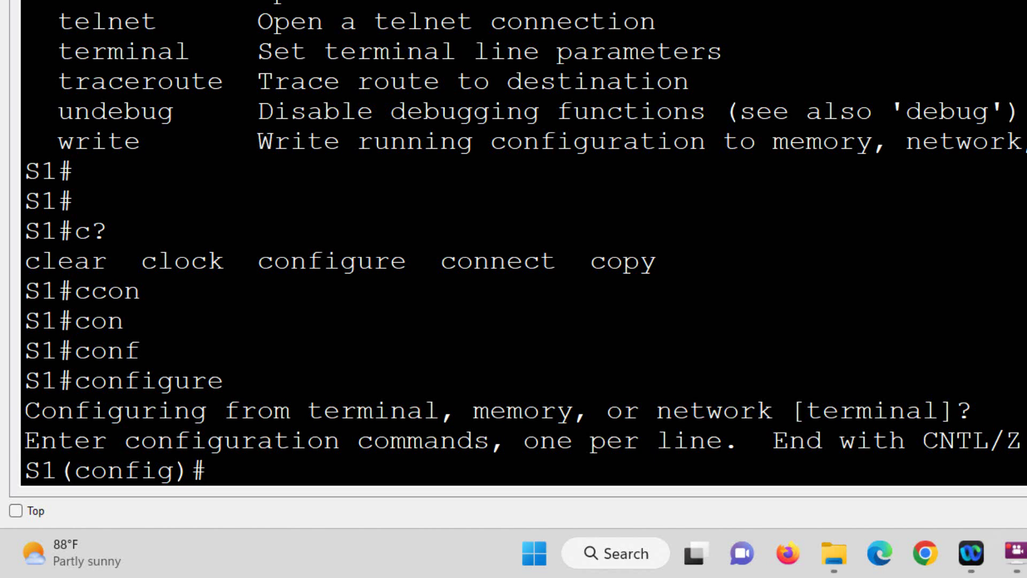
text(end)
key(Return)
key(Return)
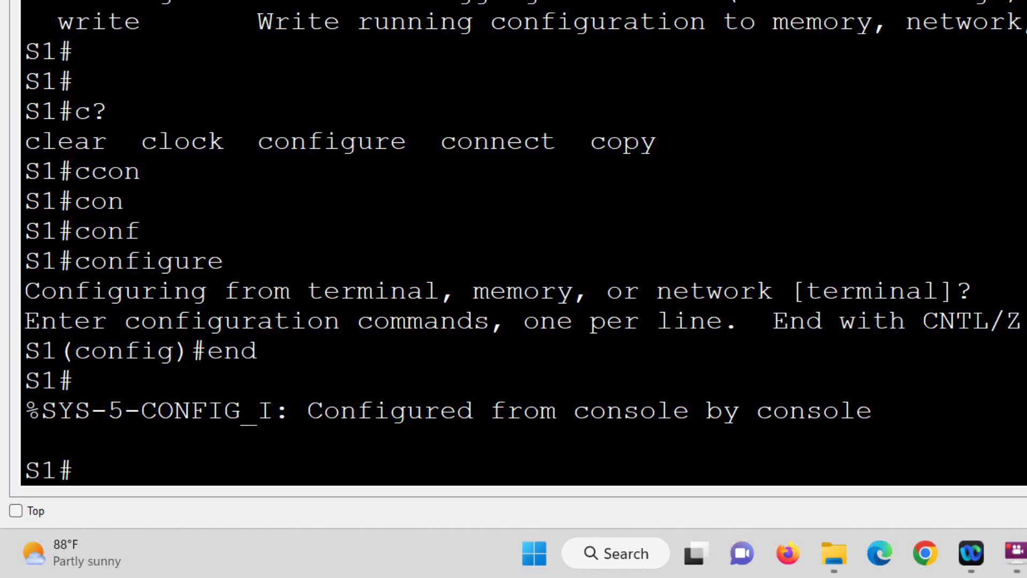
Step: Re-enter global configuration with configure terminal, then exit back to S1#
text(xonf)
key(BackSpace)
key(BackSpace)
key(BackSpace)
key(BackSpace)
text(conf)
key(Tab)
text(t)
key(Return)
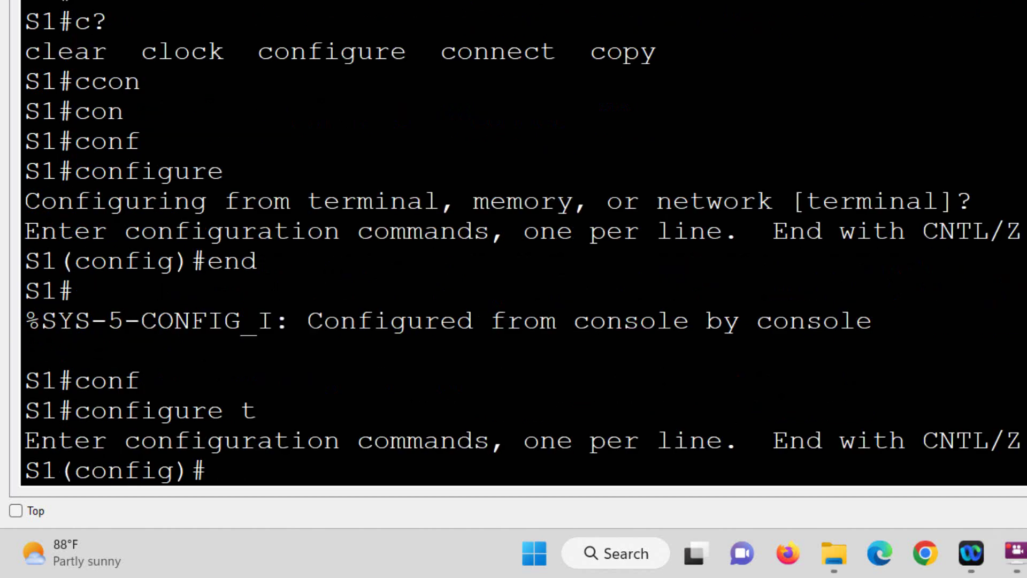
text(exit)
key(Return)
key(Return)
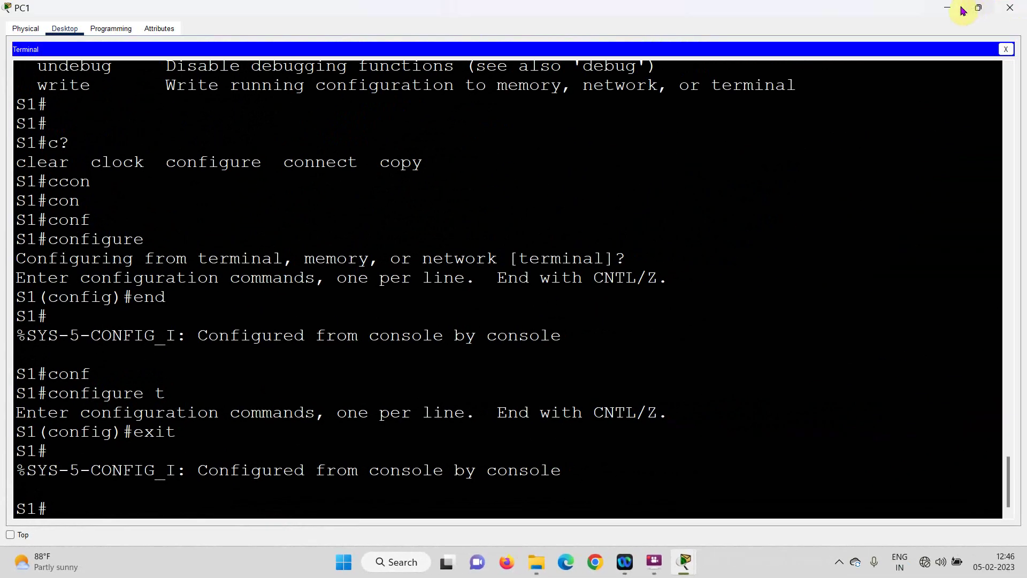
Step: Close PC1's terminal and review the Part 3 Set the Clock instructions
click(1008, 7)
scroll(670, 328, down, 3)
scroll(670, 329, down, 3)
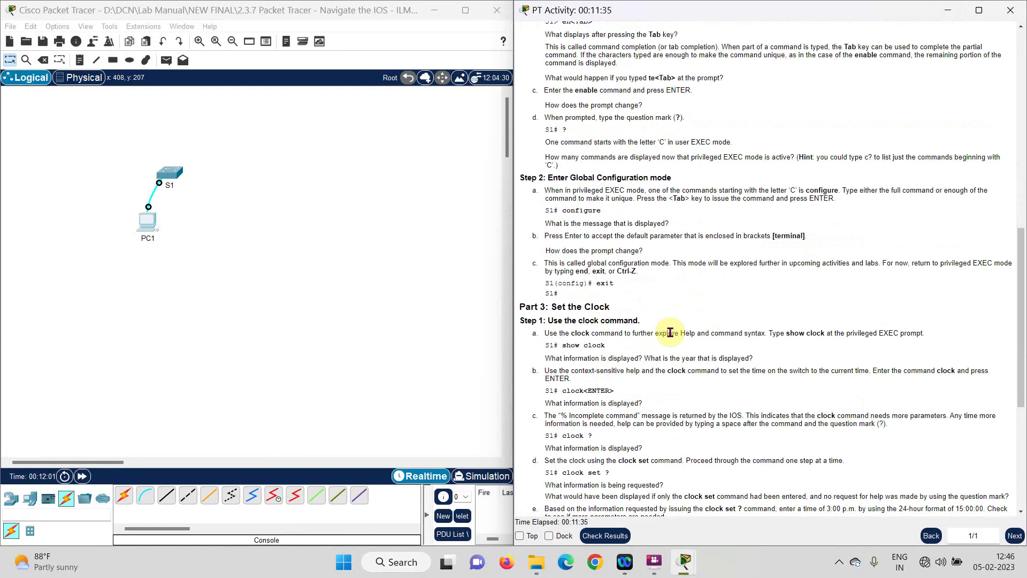
drag(551, 210, 633, 225)
click(634, 261)
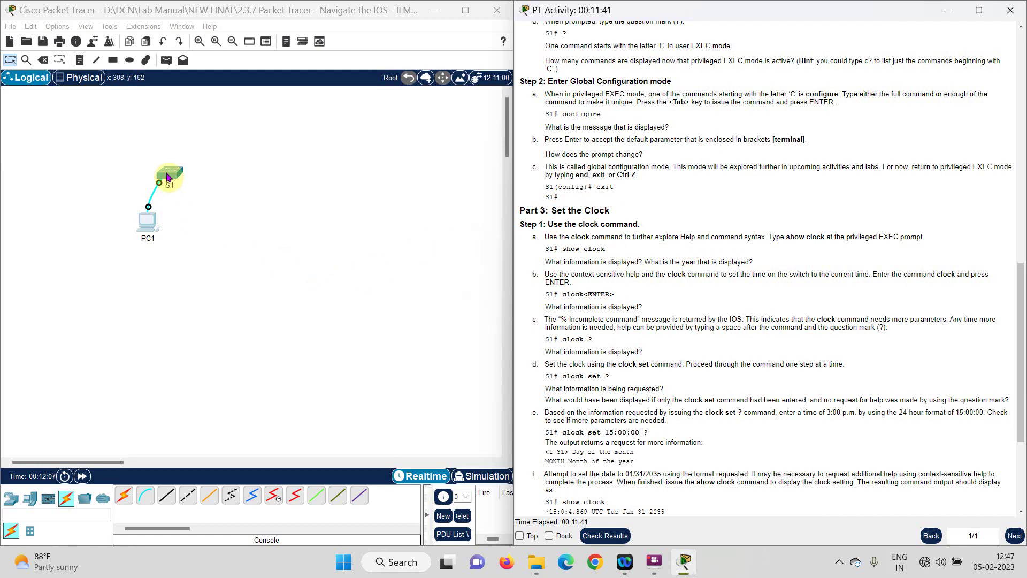
Step: Reopen PC1's terminal and run show clock, which reads Mar 1 1993
click(147, 219)
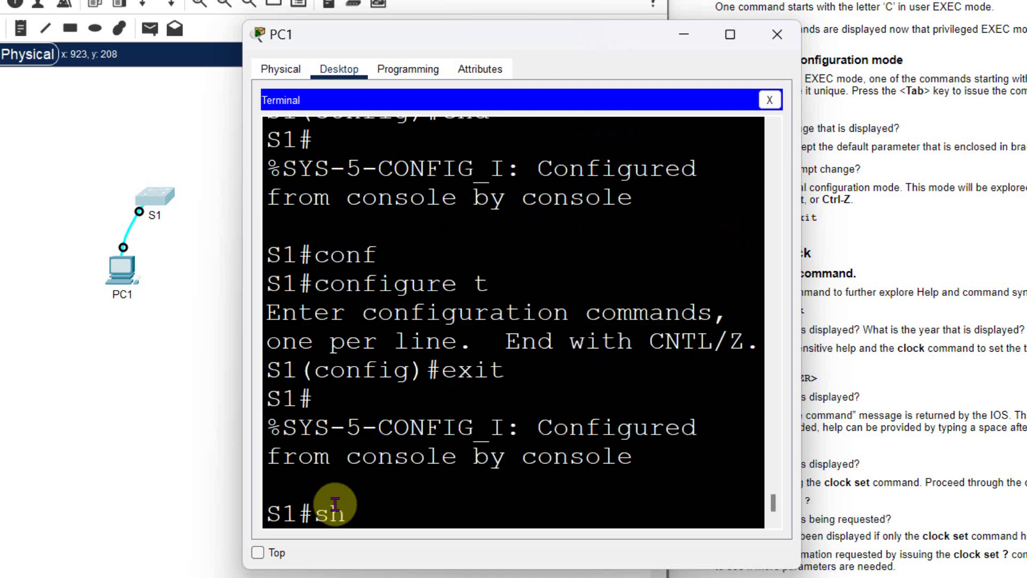
text(ow cl)
key(Tab)
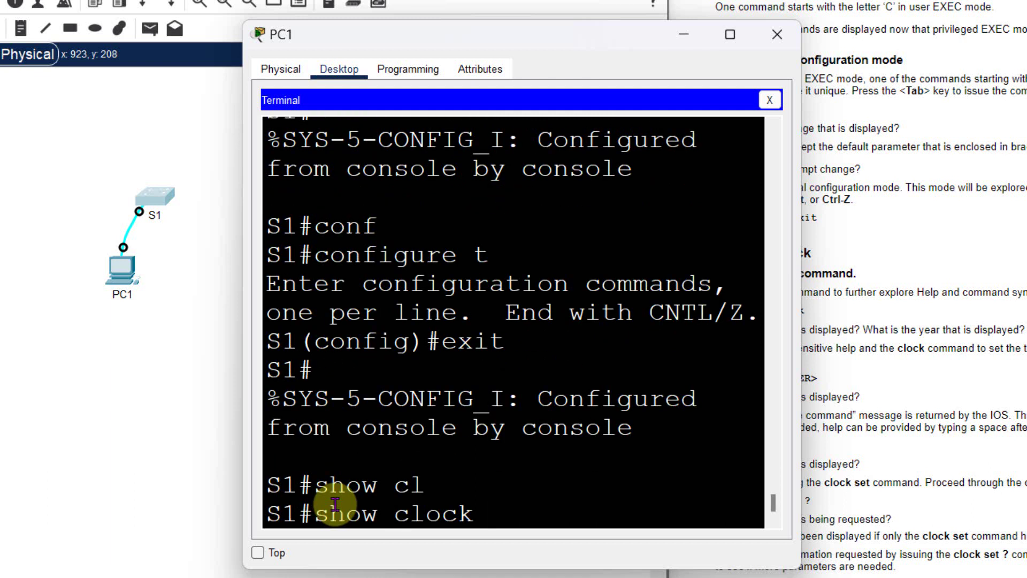
key(Return)
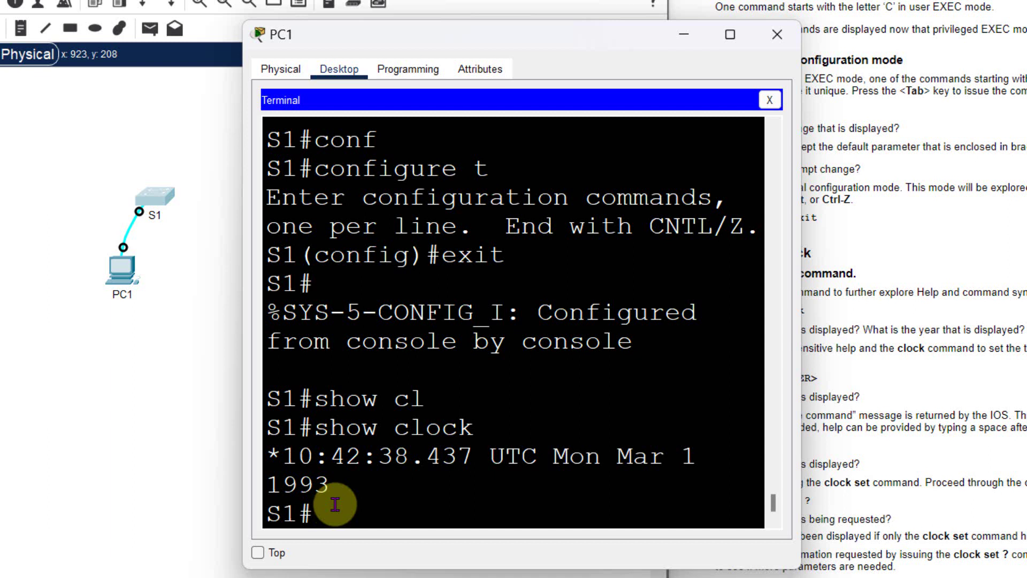
Step: Explore clock help by running bare clock, clock ?, and clock set ?
text(clock)
key(Return)
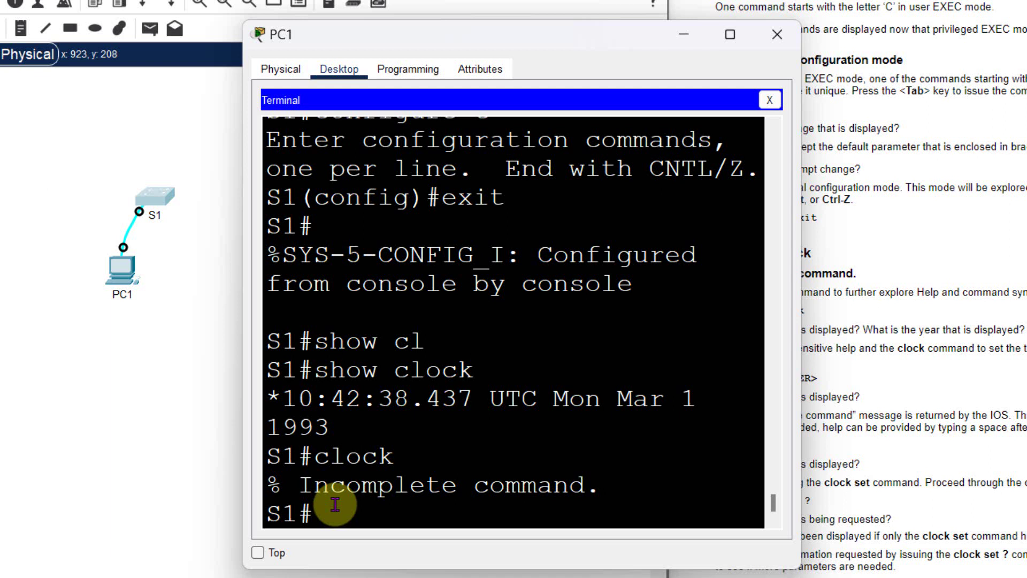
text(clock ?)
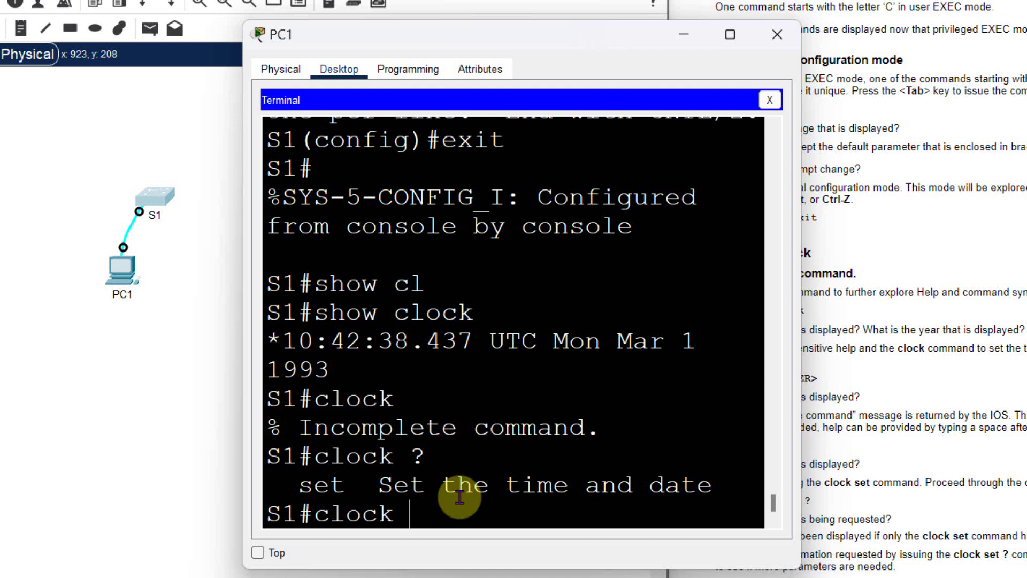
text(co)
key(BackSpace)
key(BackSpace)
text(se)
key(Tab)
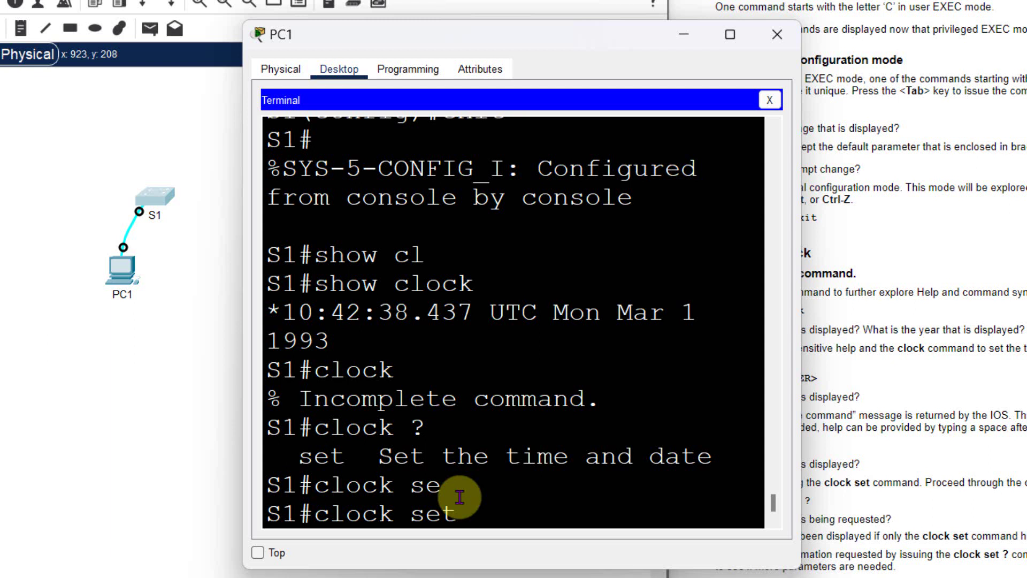
text(?)
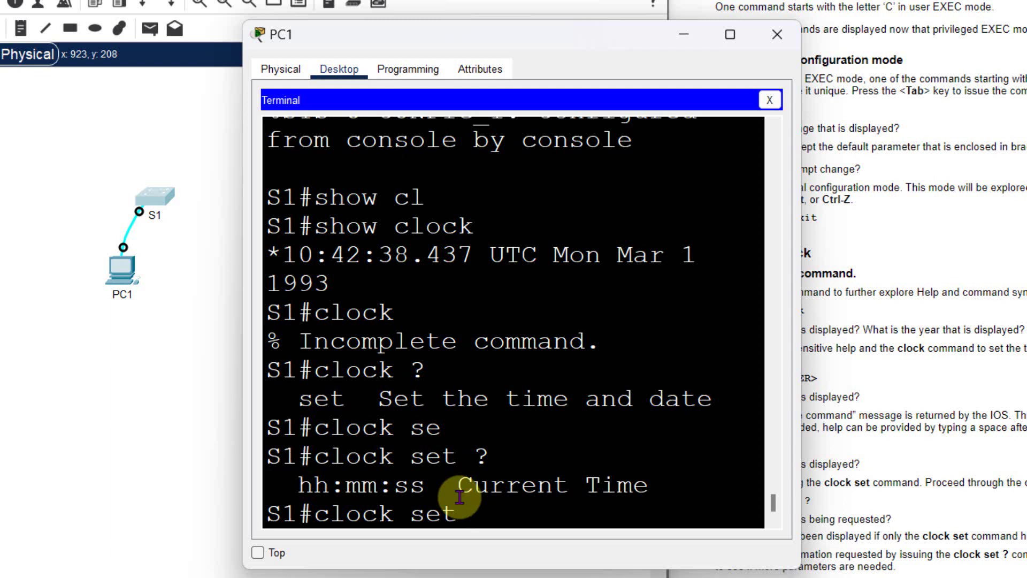
Step: Set the clock to 15:00:00 31 Jan 2035 and verify it with show clock
text(15)
key(Caps_Lock)
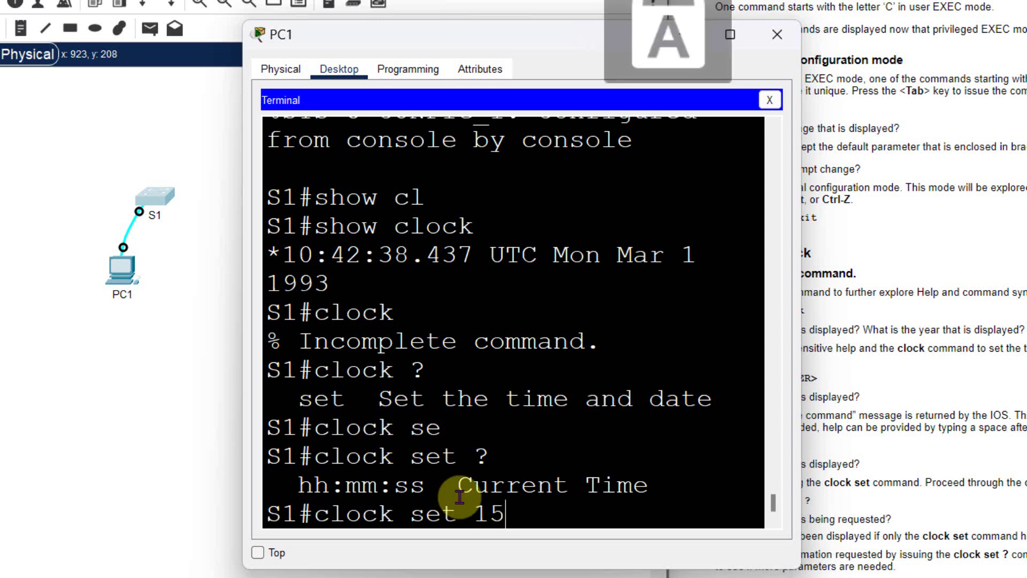
text(:00:00)
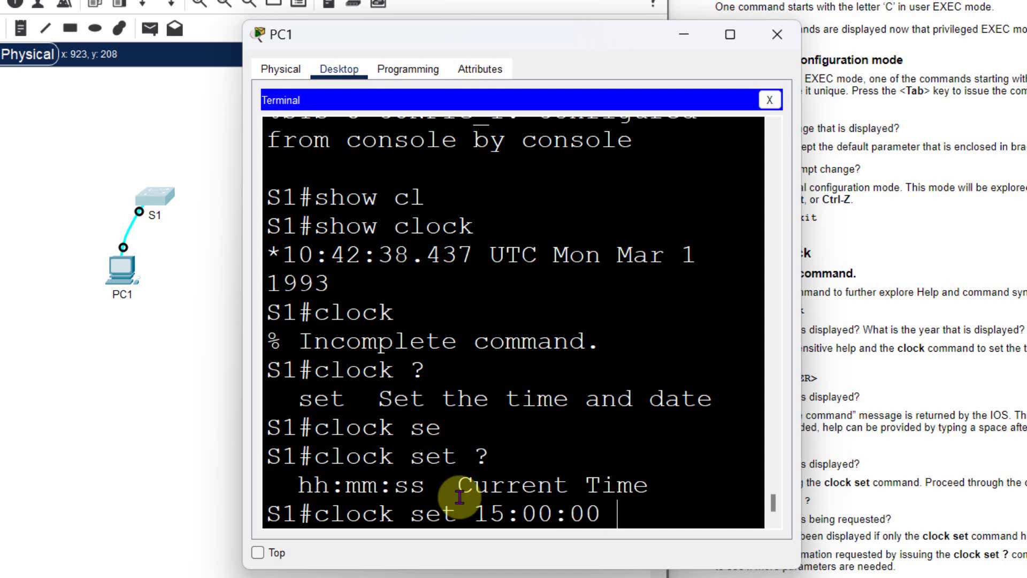
text( ?)
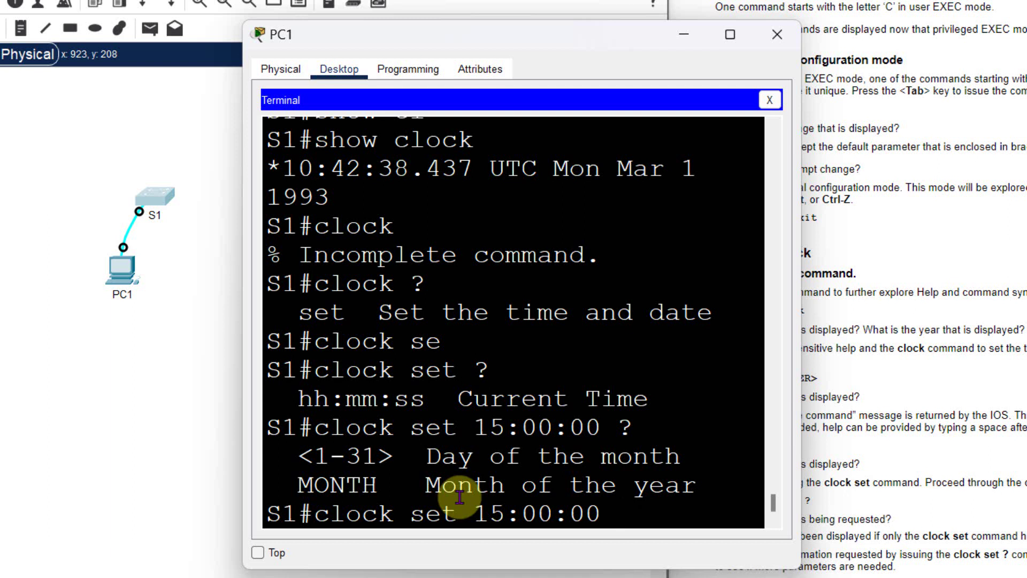
text(31jAN)
key(BackSpace)
key(BackSpace)
key(BackSpace)
text(Jan )
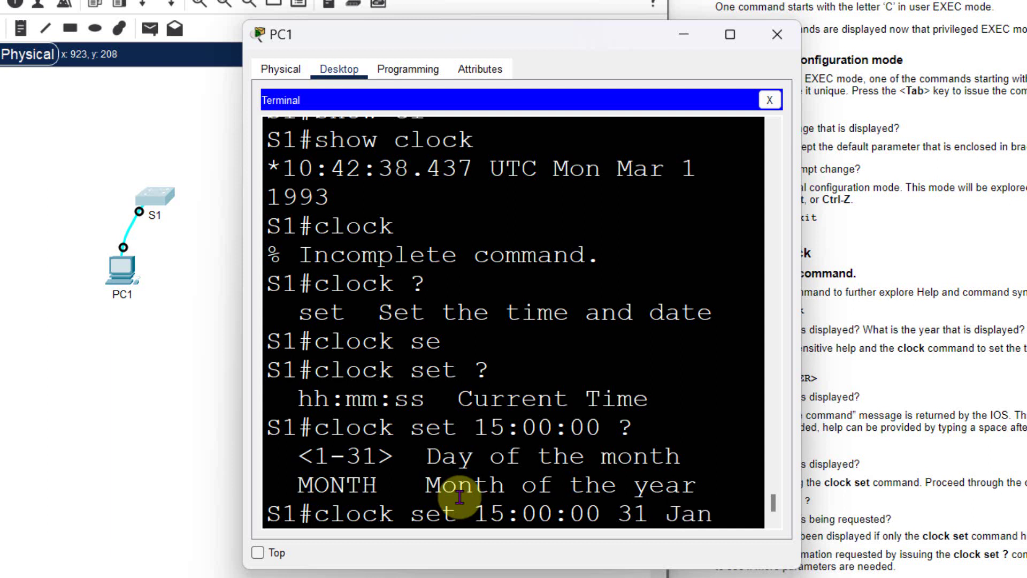
text(2035)
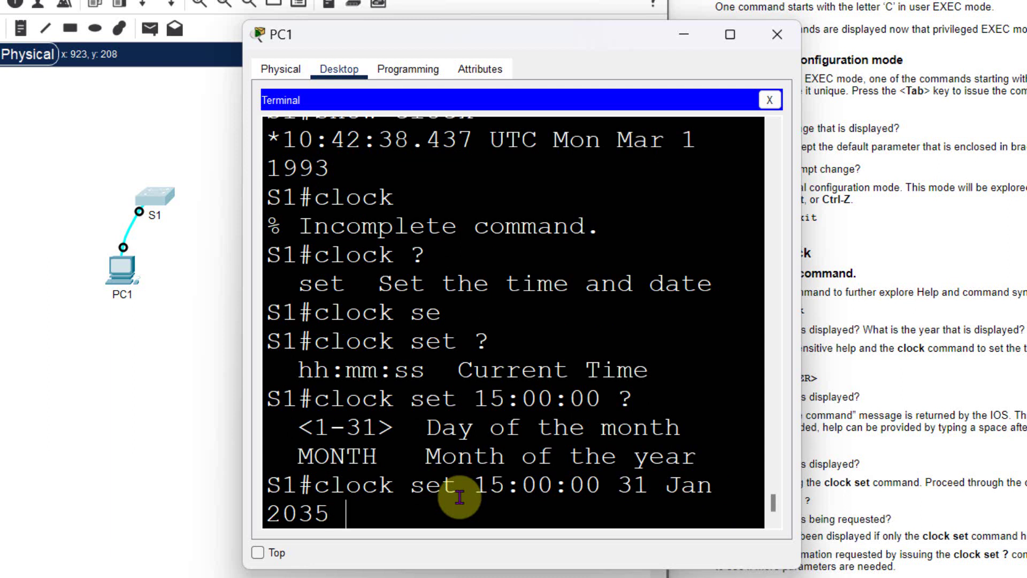
key(Return)
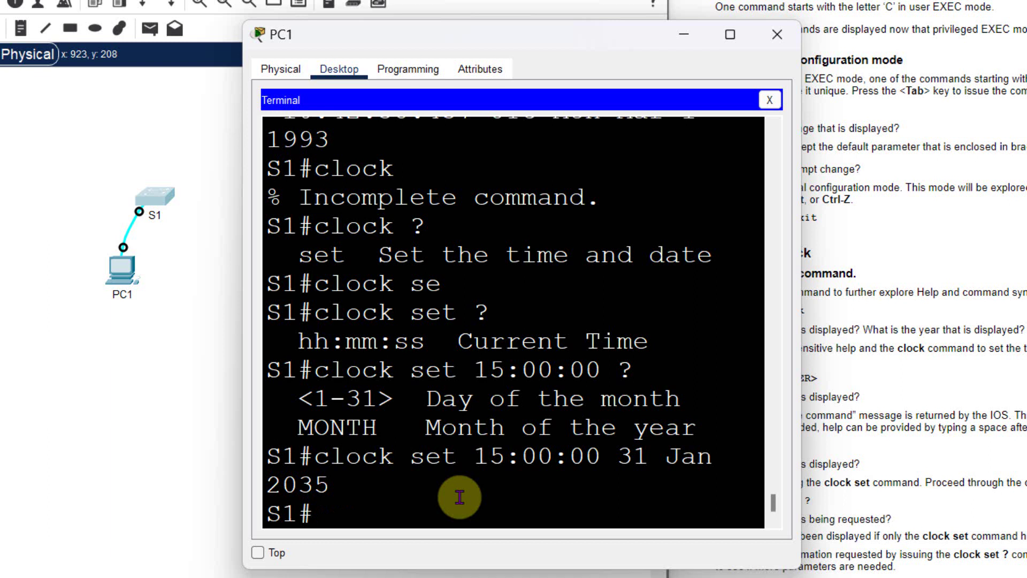
text(show clock)
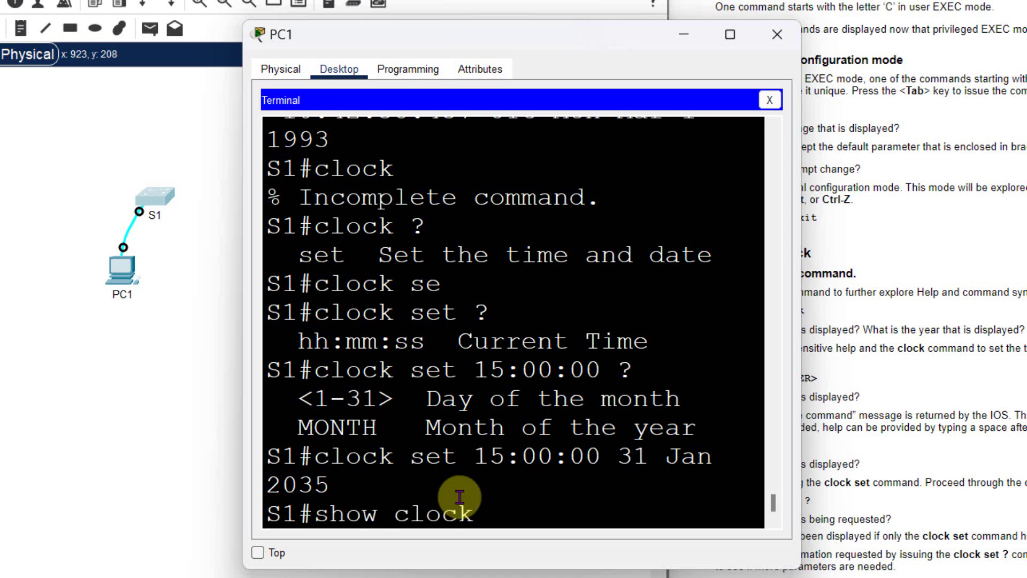
key(Return)
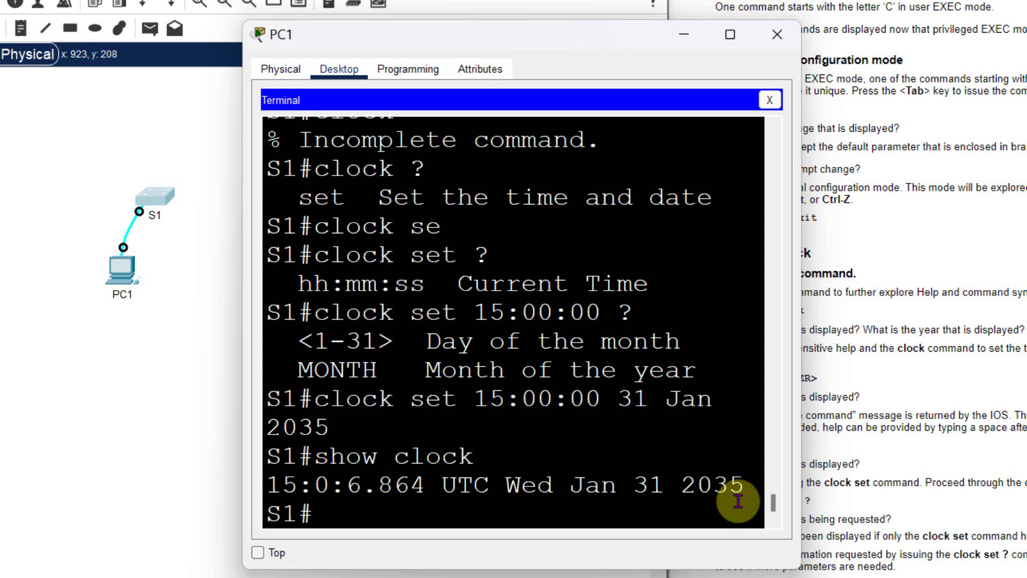
Step: Submit cl for an Ambiguous command error, then tab-complete clock and submit it for Incomplete command
text(cl)
key(Return)
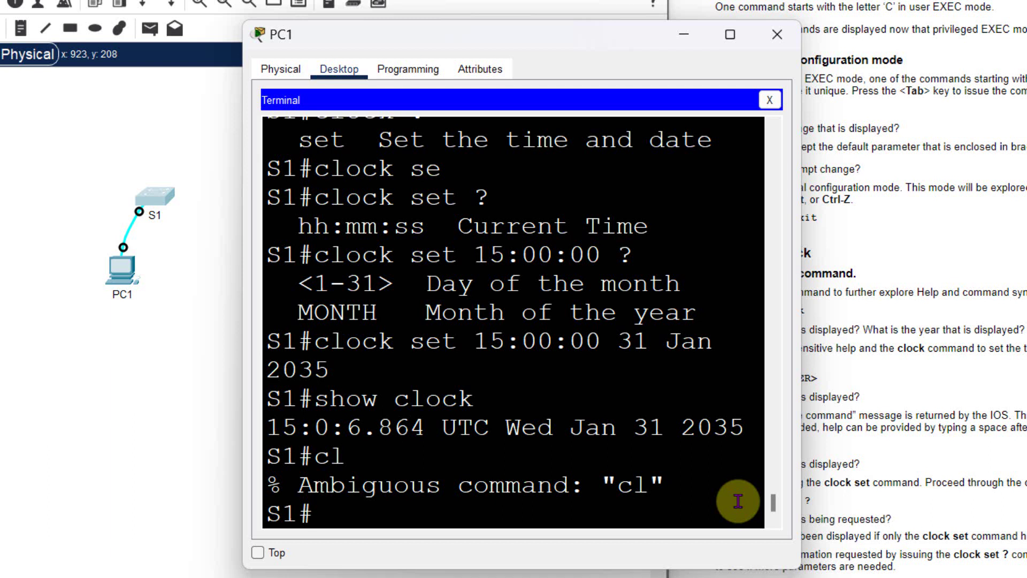
text(cl)
key(Tab)
text(o)
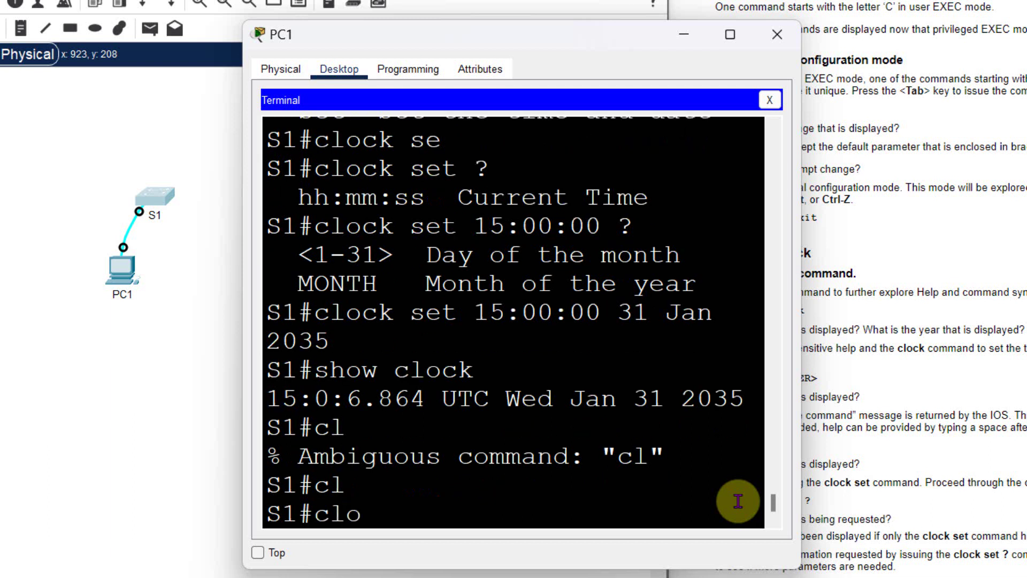
key(Tab)
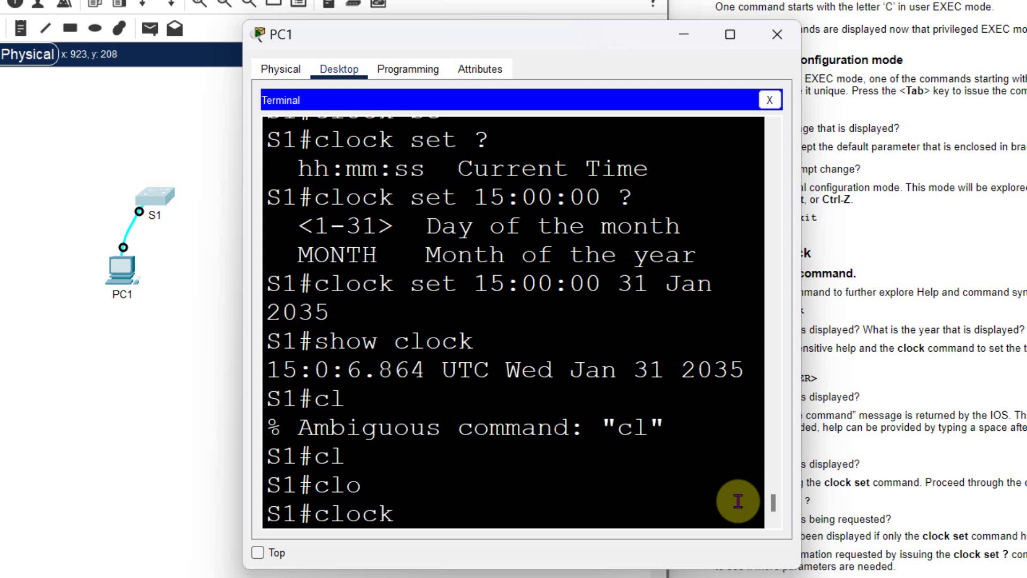
key(Return)
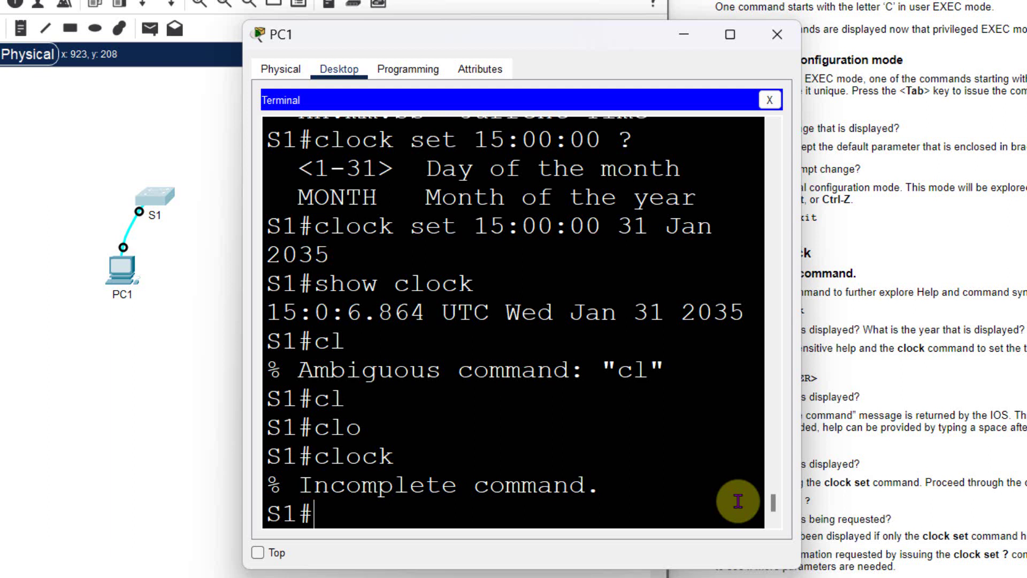
text(clock set 25:00)
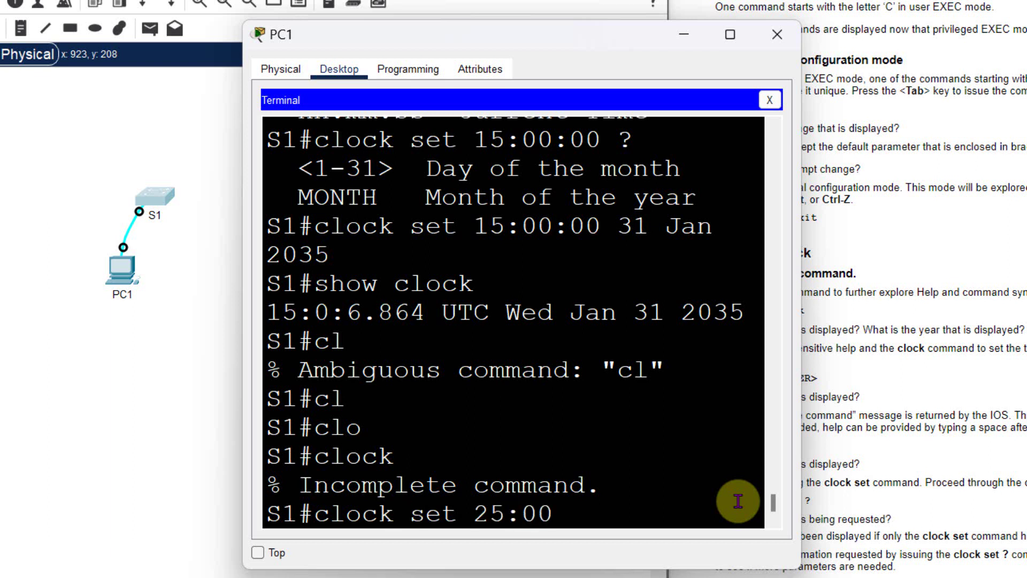
text(:00)
key(Return)
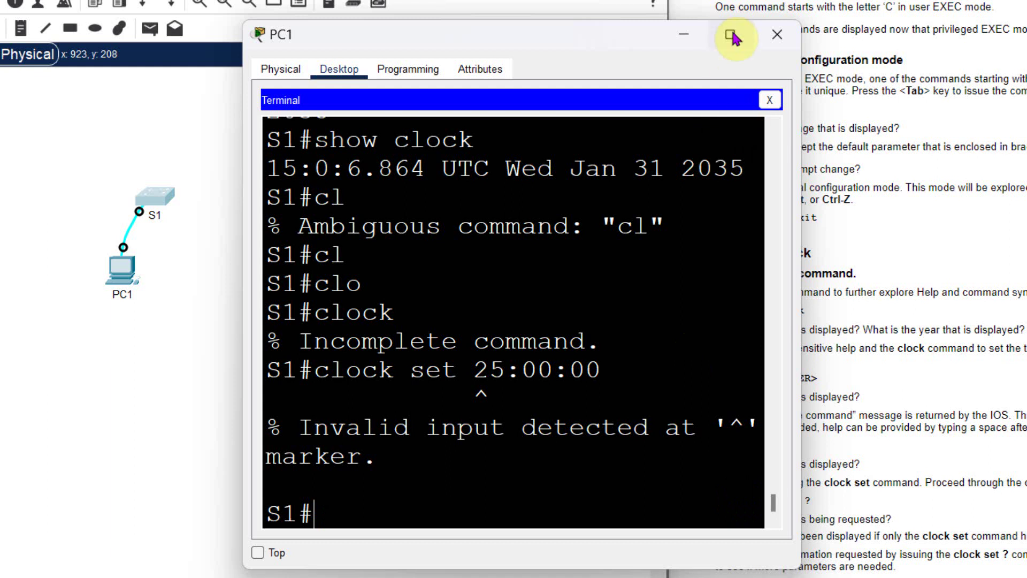
double_click(481, 394)
triple_click(479, 390)
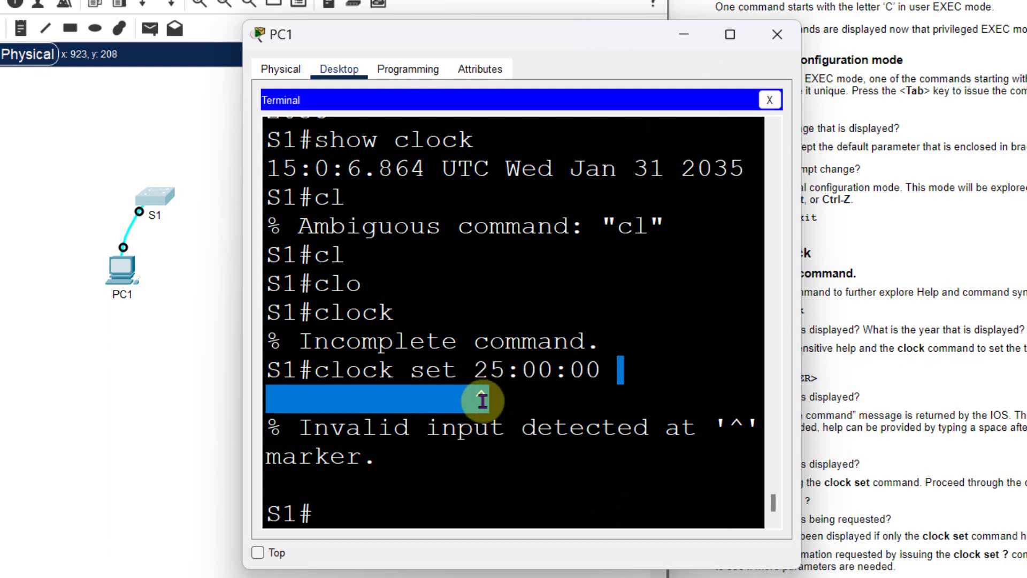
click(650, 507)
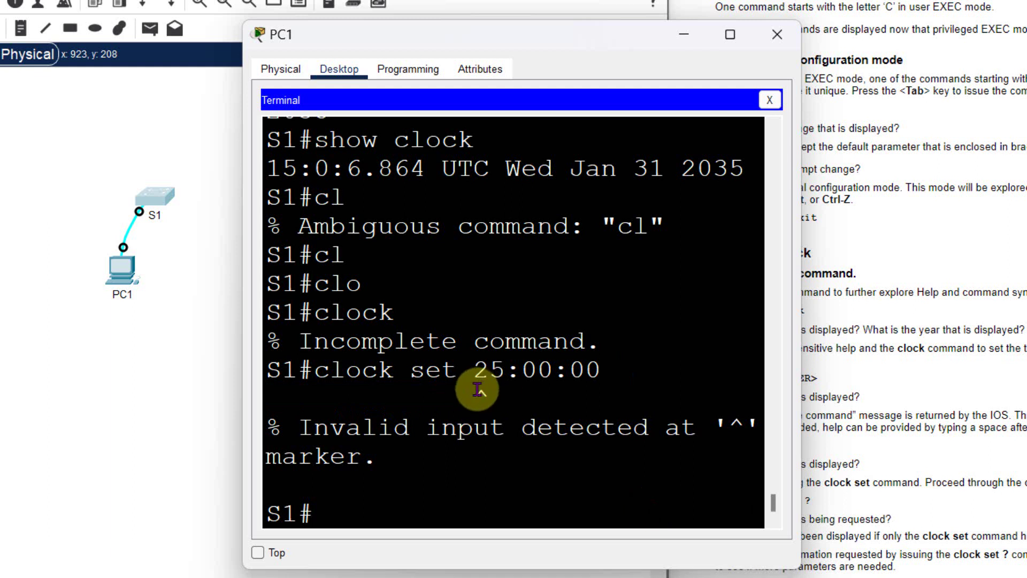
double_click(482, 393)
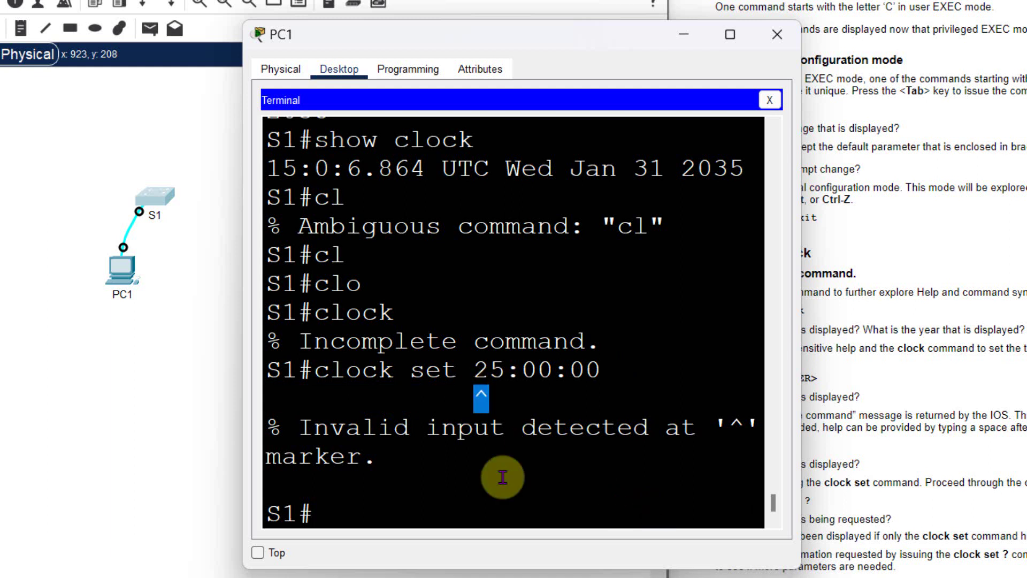
click(362, 504)
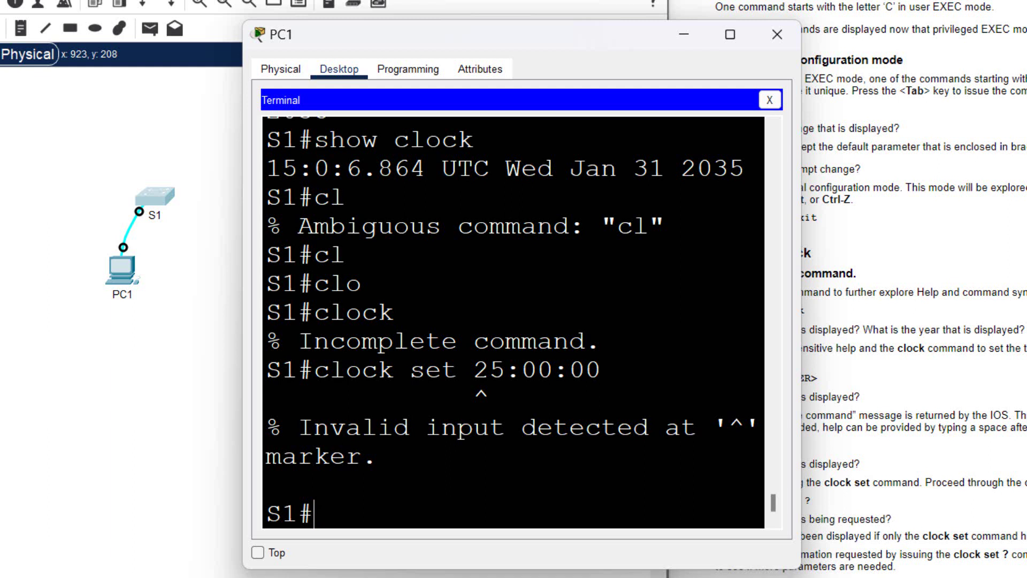
Step: Enter clock set 15:00:00 32 to get the % Invalid input error at day 32
text(col)
key(BackSpace)
key(BackSpace)
text(lock)
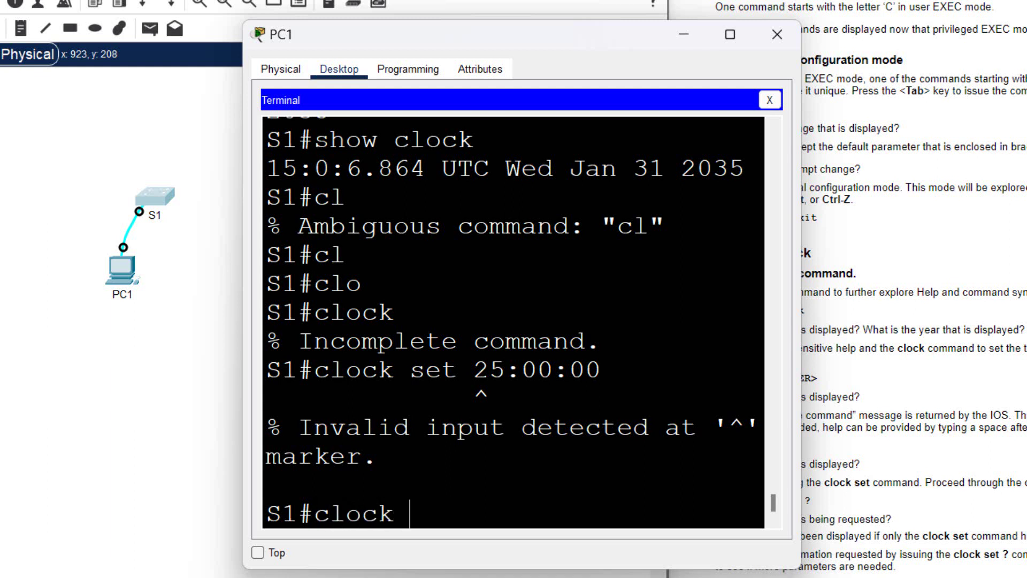
text( set 15)
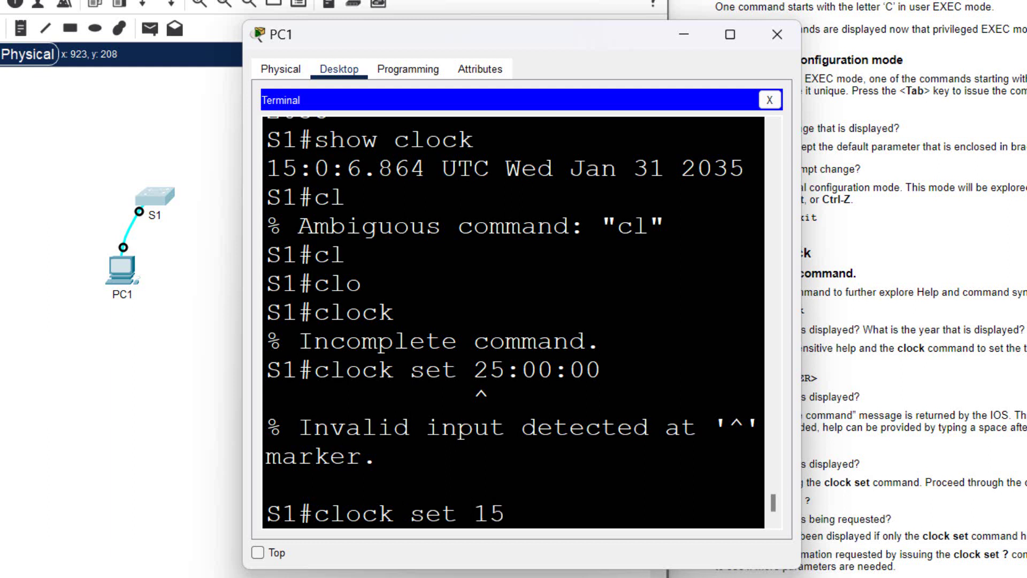
text(:00:00 32)
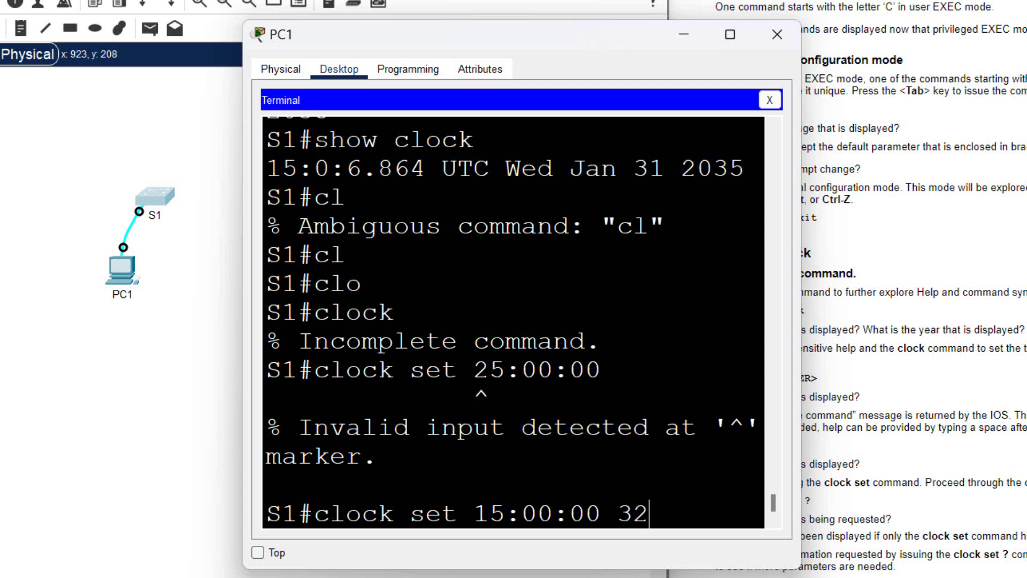
key(Return)
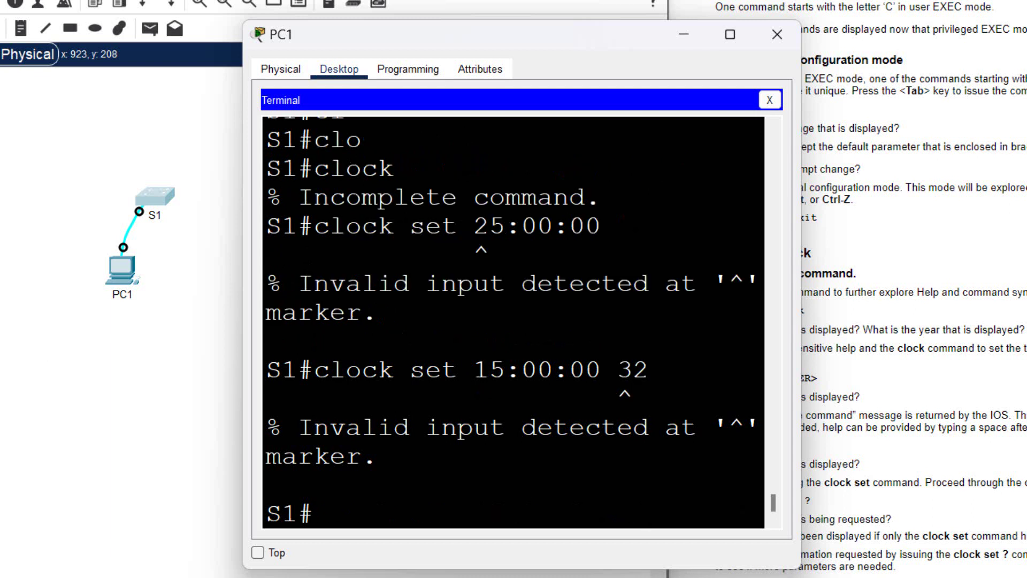
Step: Highlight the rejected day 32, then bring the instructions forward to Part 3: Set the Clock
mouse_move(642, 379)
mouse_down()
mouse_move(615, 394)
mouse_move(670, 411)
mouse_up()
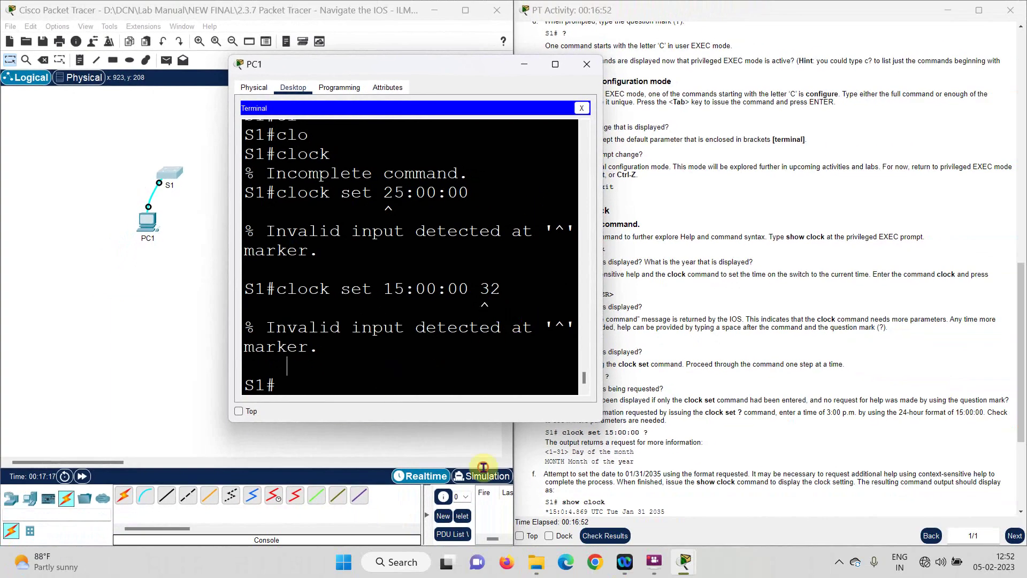
click(1001, 343)
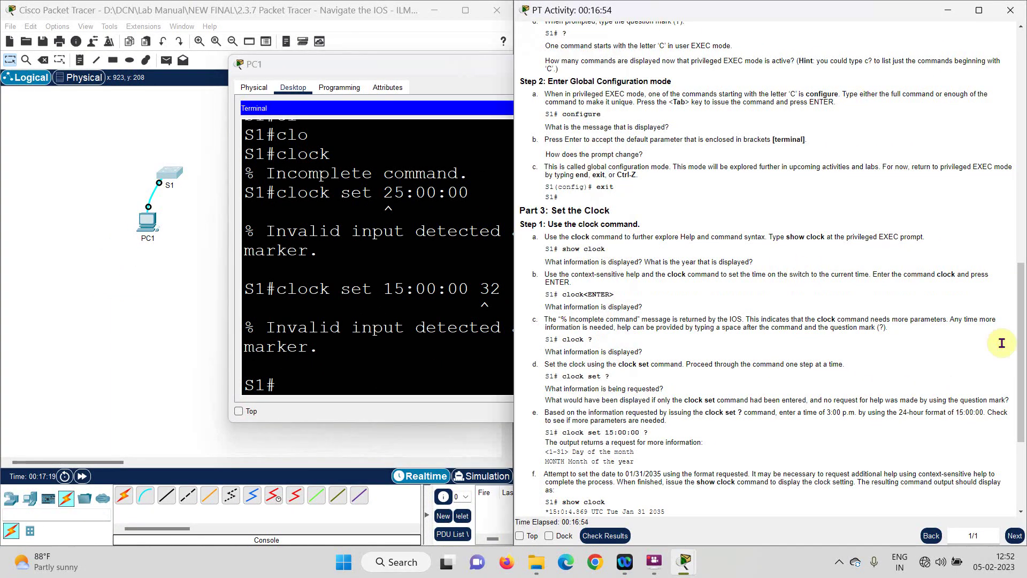
scroll(808, 274, down, 3)
scroll(801, 274, down, 1)
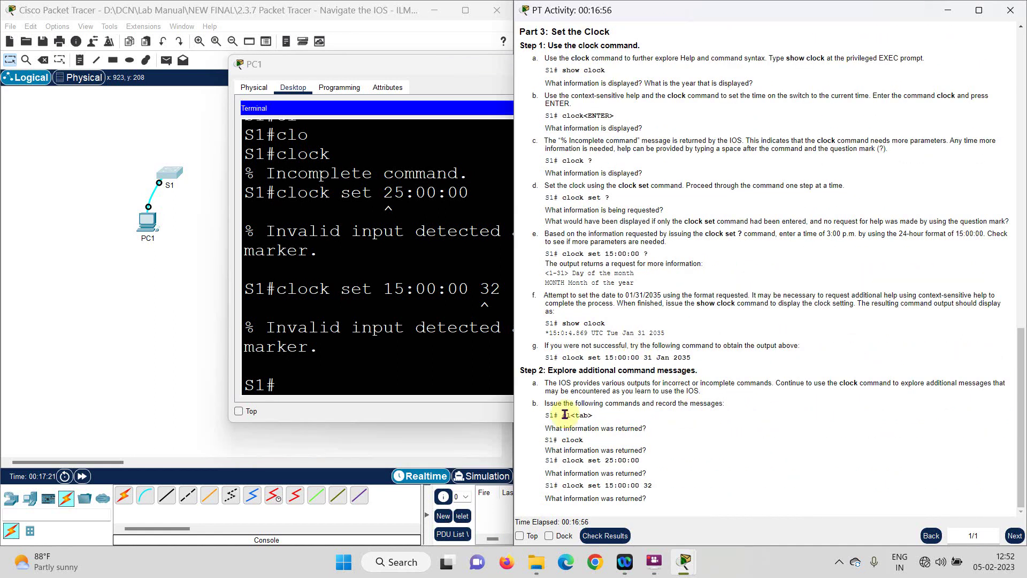
scroll(856, 244, up, 4)
scroll(856, 244, up, 15)
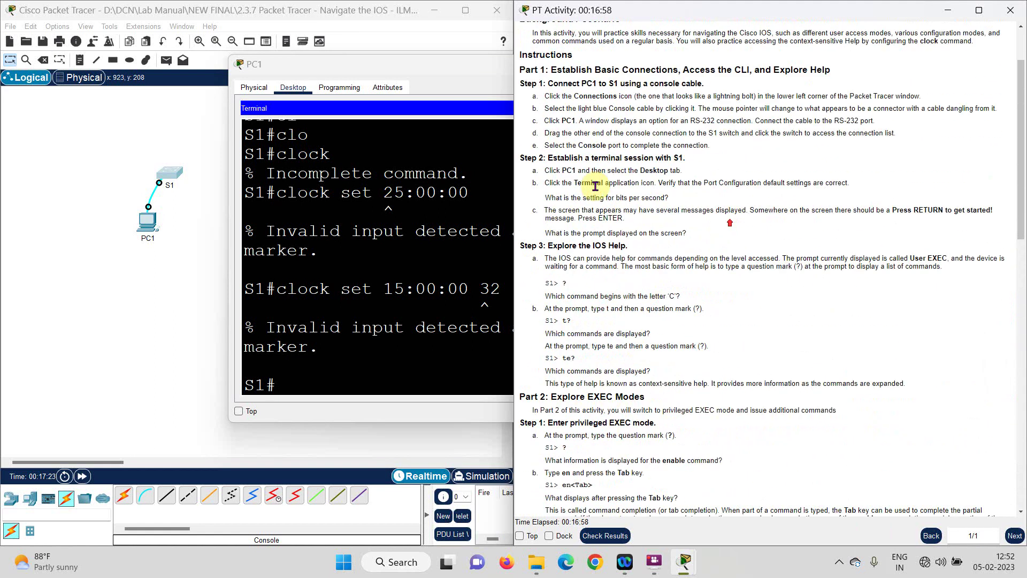
scroll(768, 251, down, 14)
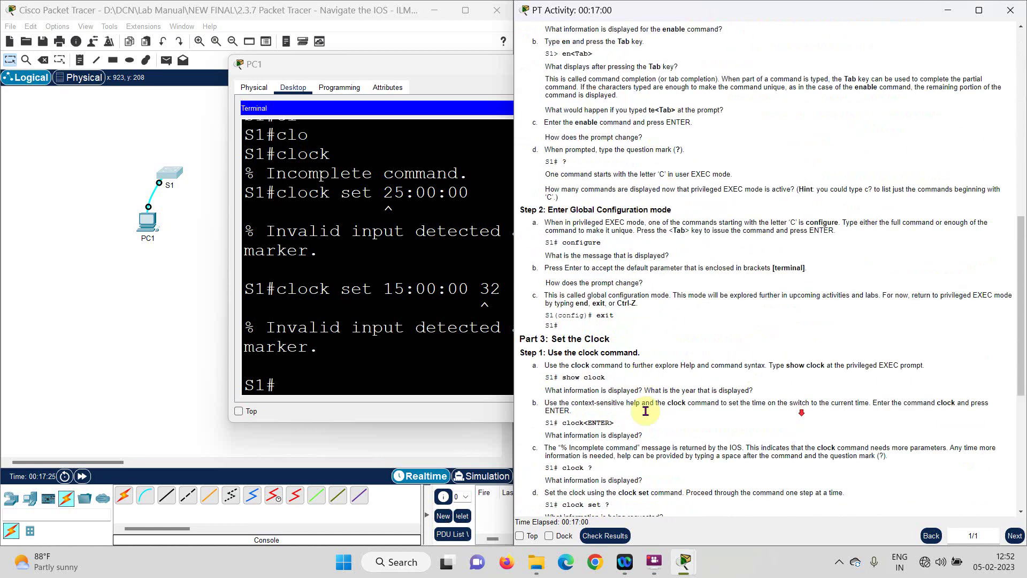
mouse_move(619, 532)
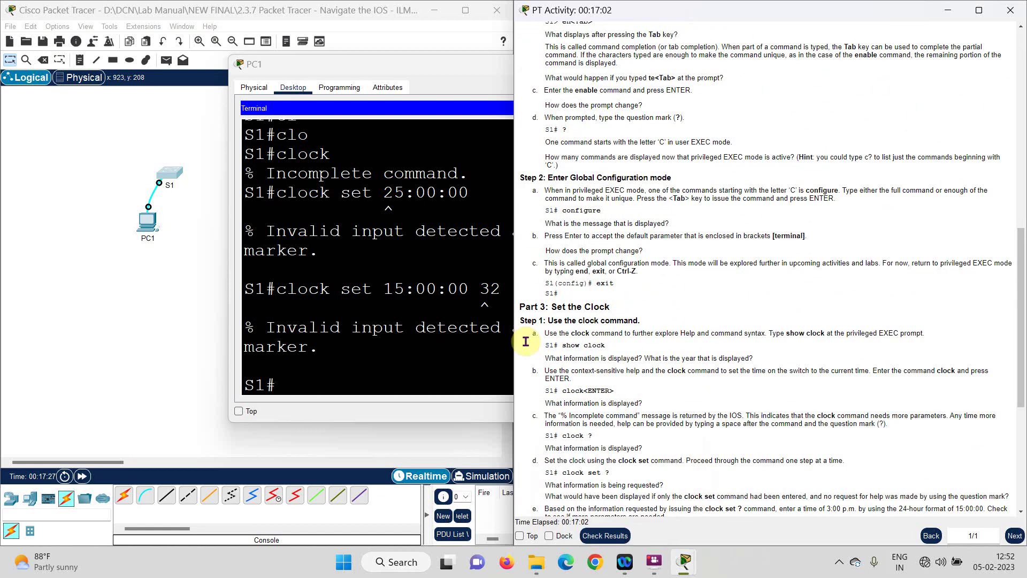
scroll(589, 423, down, 1)
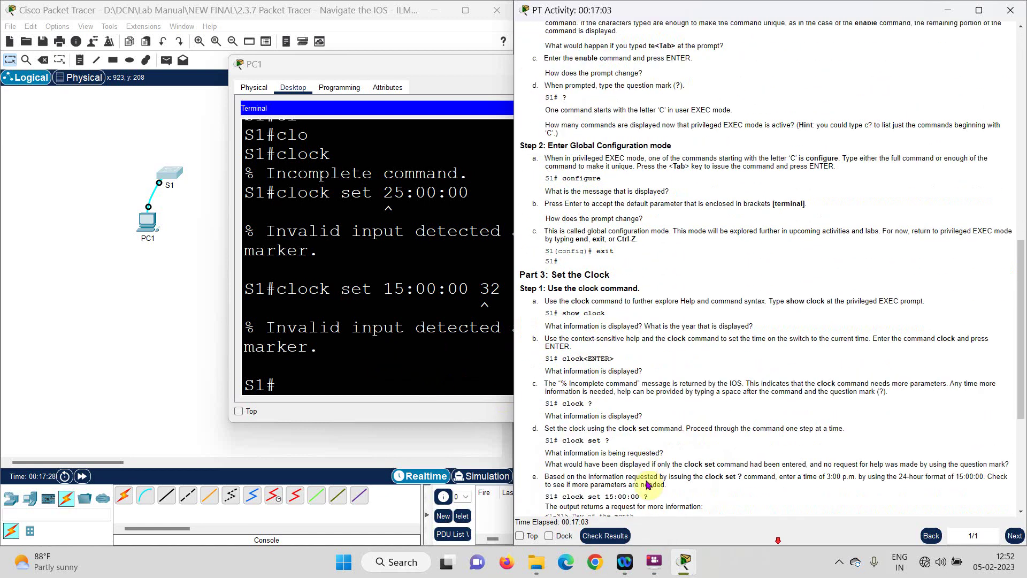
Step: Run Check Results and bring the Activity Results window to the front
click(610, 536)
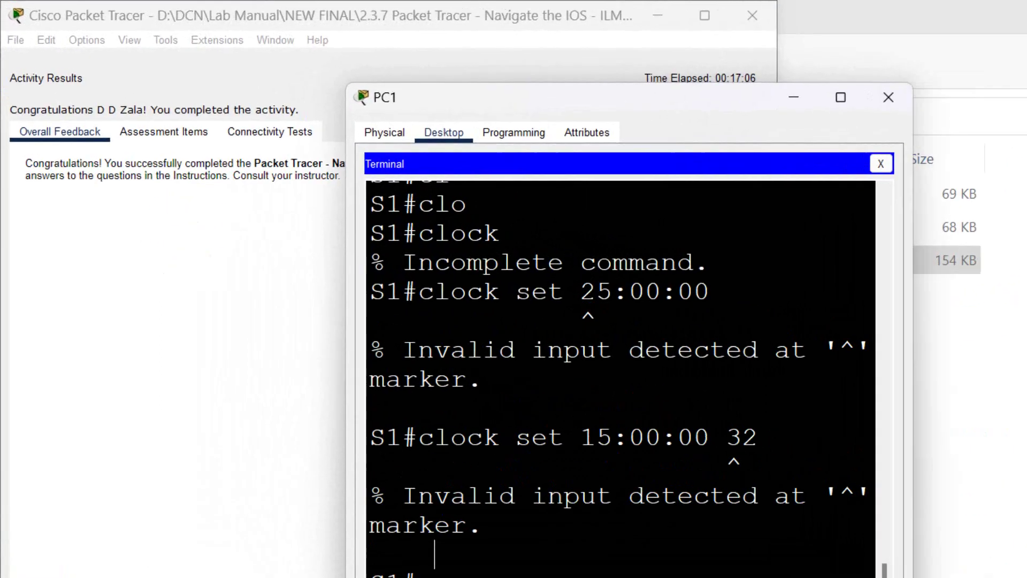
click(275, 414)
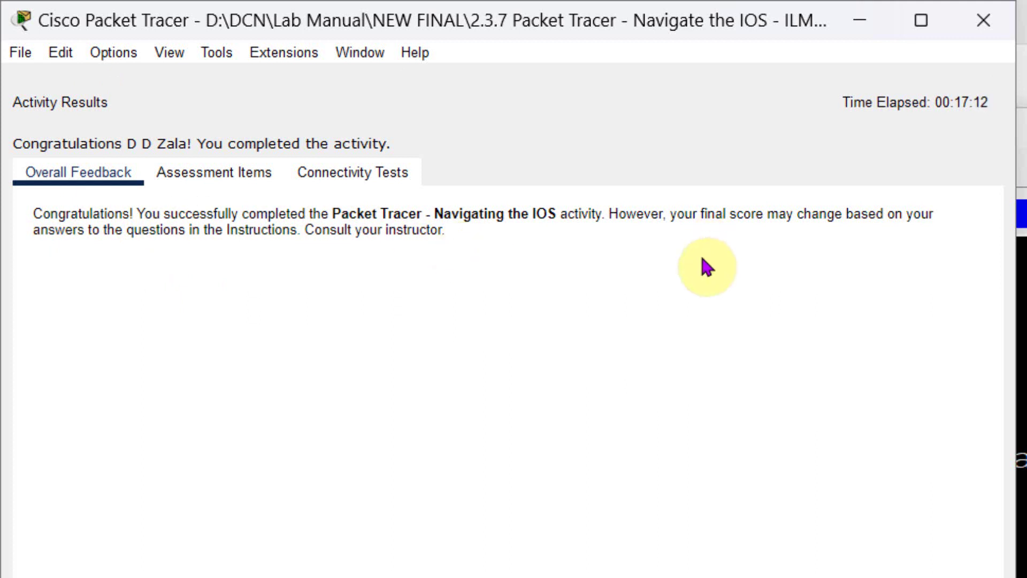
click(140, 147)
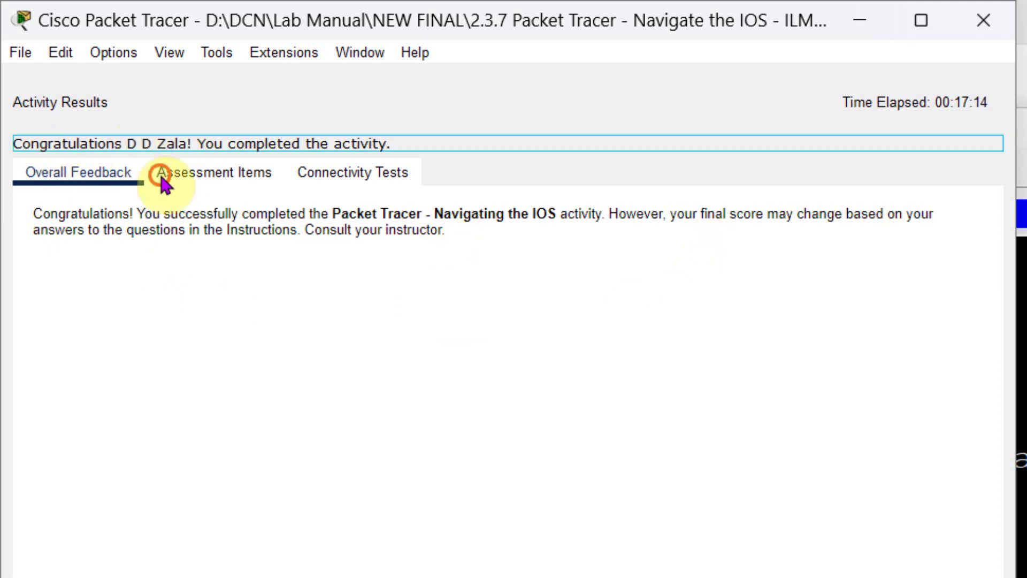
Step: Review the Assessment Items, toggling expand-all and the incorrect-only filter
click(211, 175)
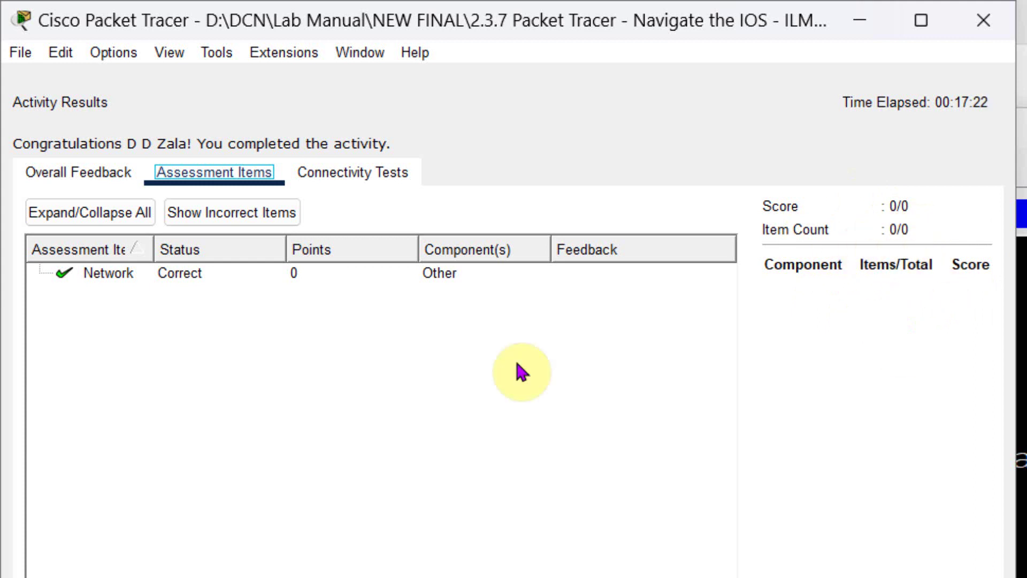
click(88, 217)
click(176, 218)
click(230, 212)
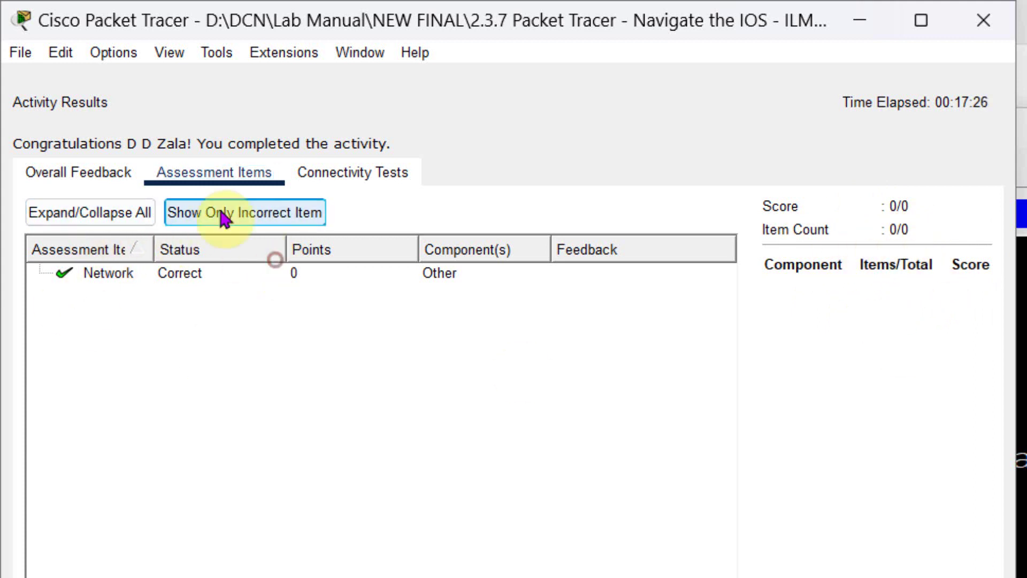
click(95, 219)
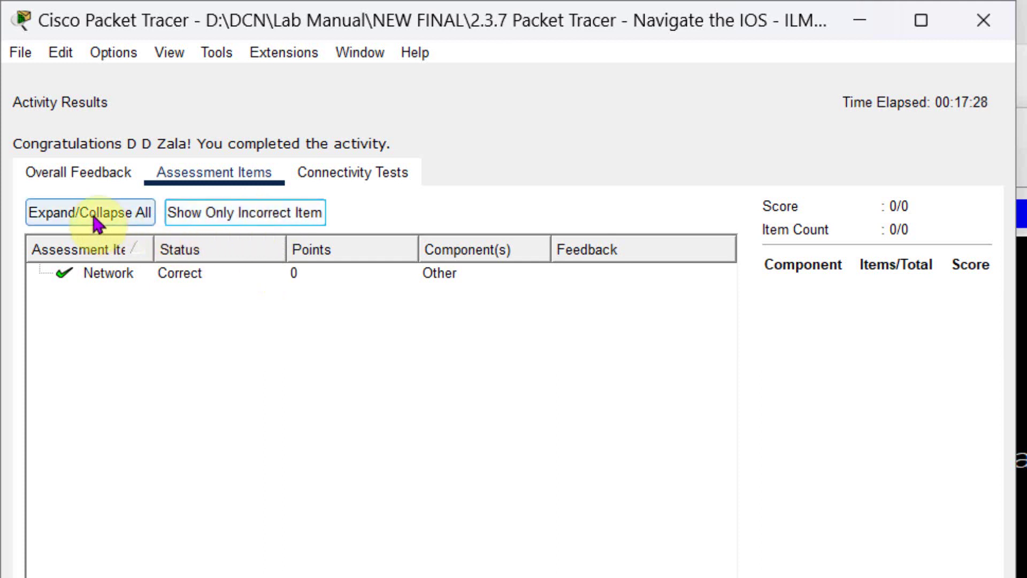
Step: View the Connectivity Tests, then return to the Overall Feedback congratulations message
click(368, 173)
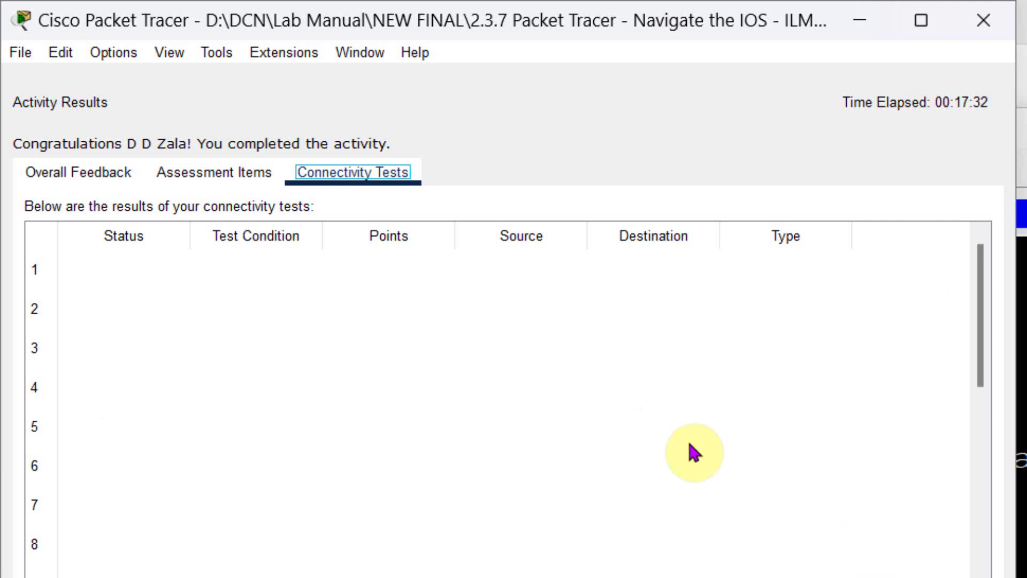
click(85, 177)
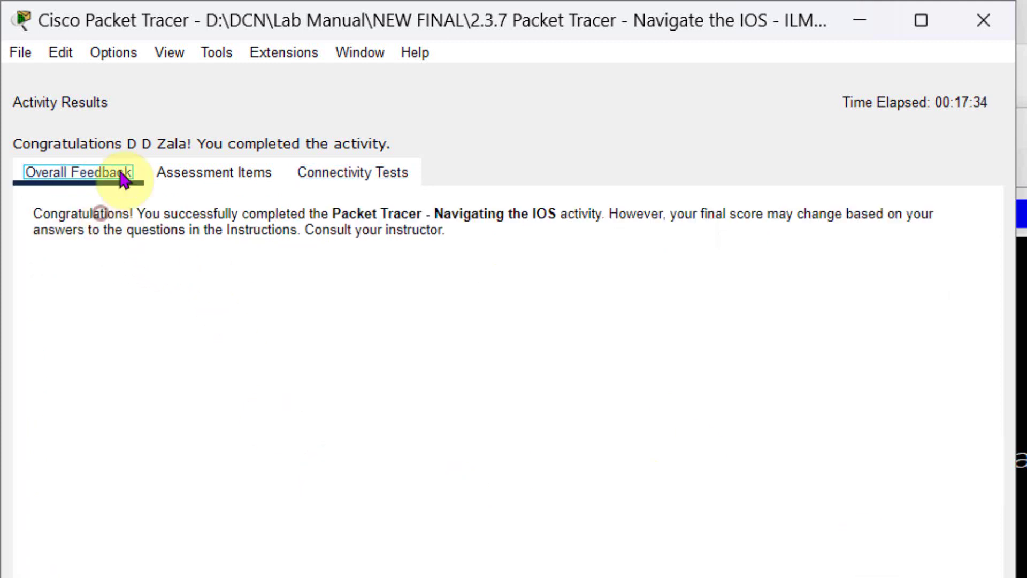
drag(585, 312, 19, 229)
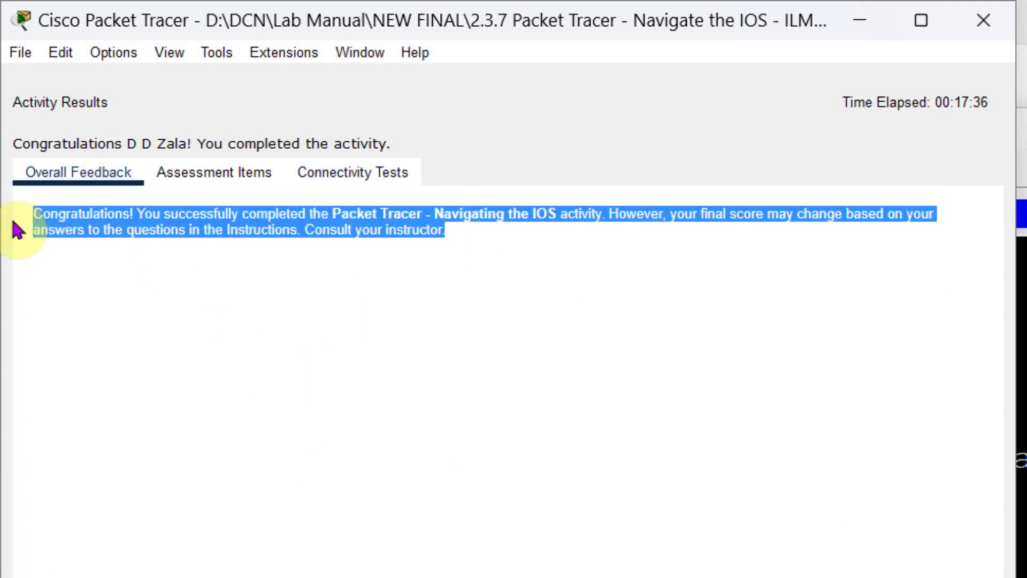